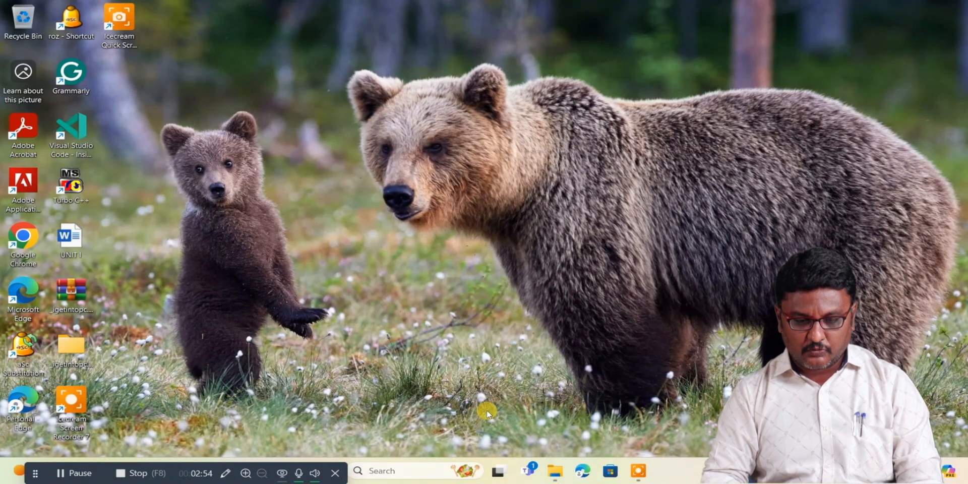
Step: Launch Word and create a blank document
{"action": "left_click", "coordinate": [410, 472]}
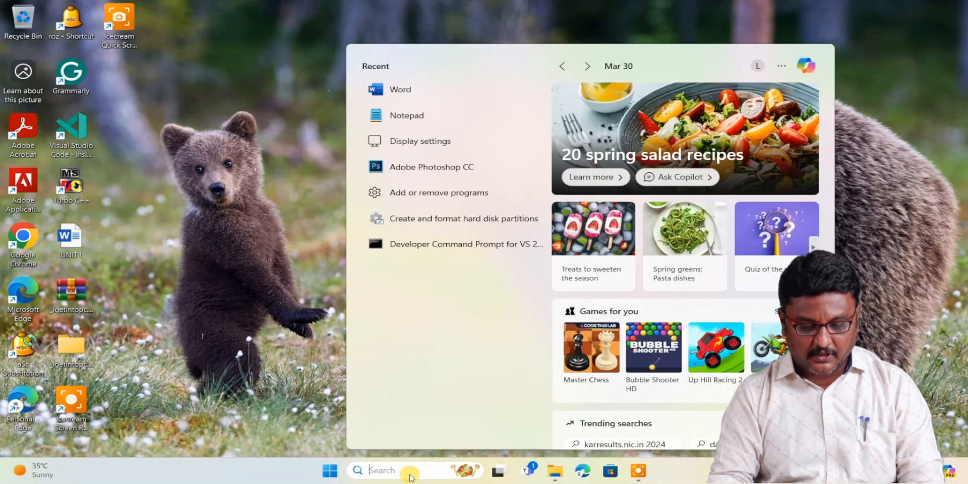
{"action": "type", "text": "word"}
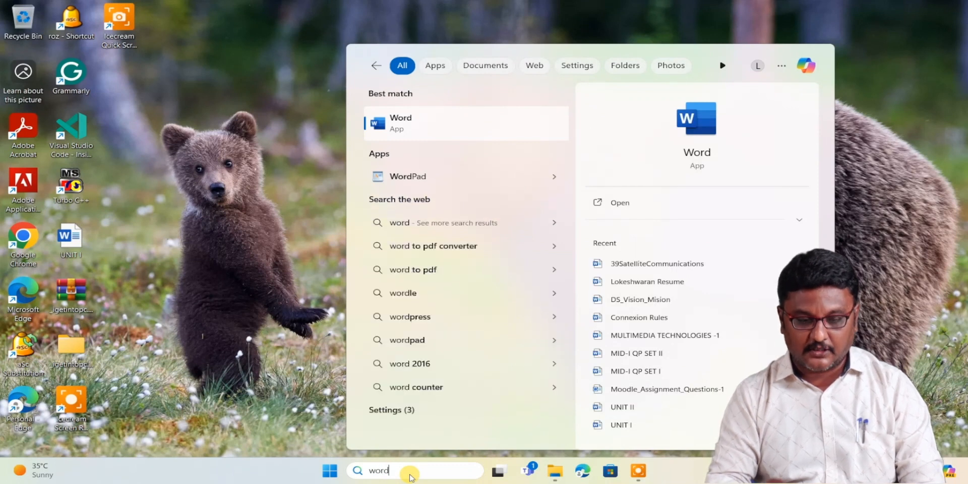
{"action": "key", "text": "Return"}
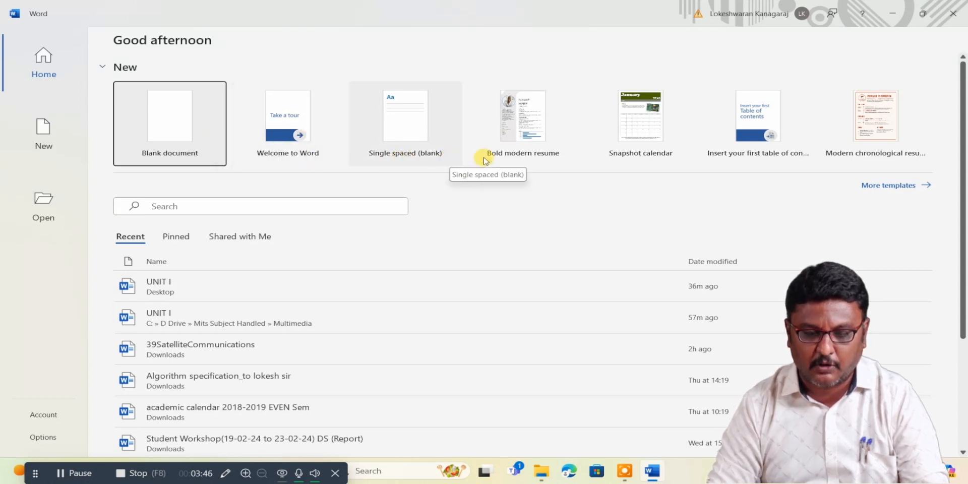
{"action": "left_click", "coordinate": [562, 172]}
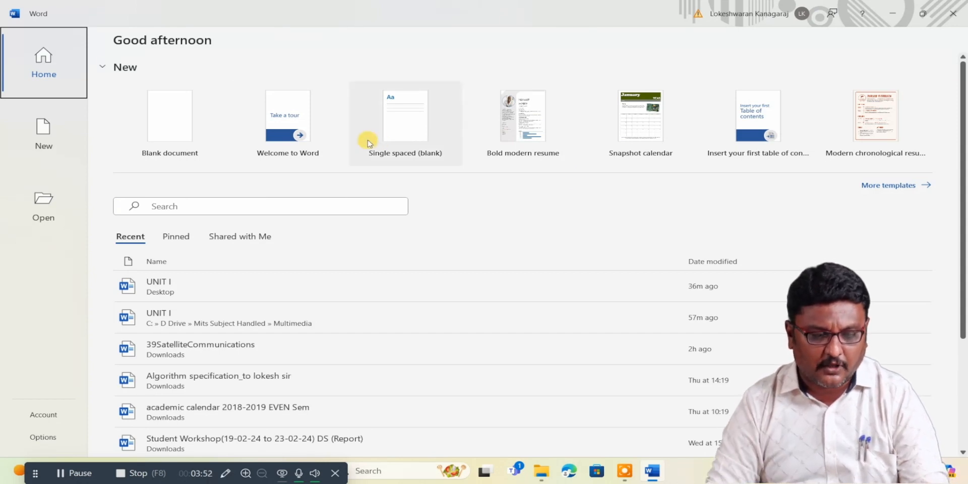
{"action": "left_click", "coordinate": [181, 124]}
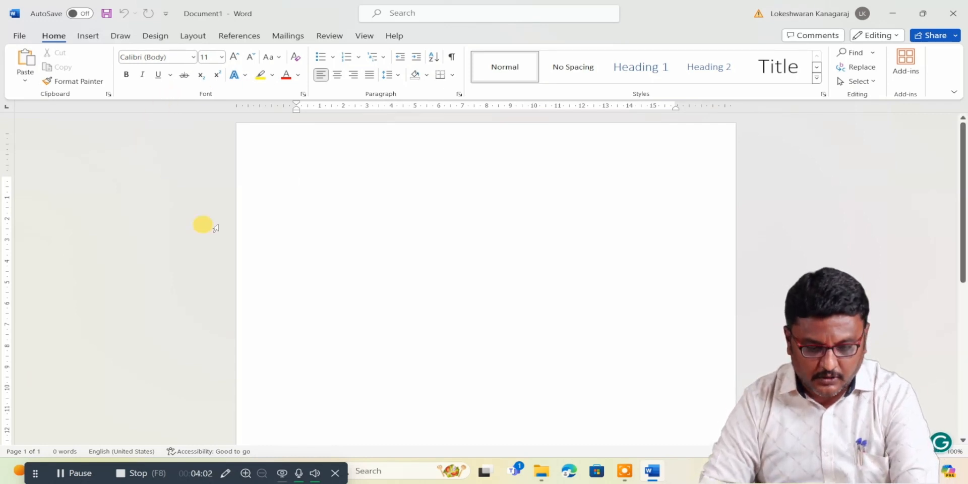
Step: Enter the sample text "N mnkmcvxv" and review the Insert, Draw, Design, Layout, References and Mailings commands
{"action": "type", "text": "N mnkmcvxv"}
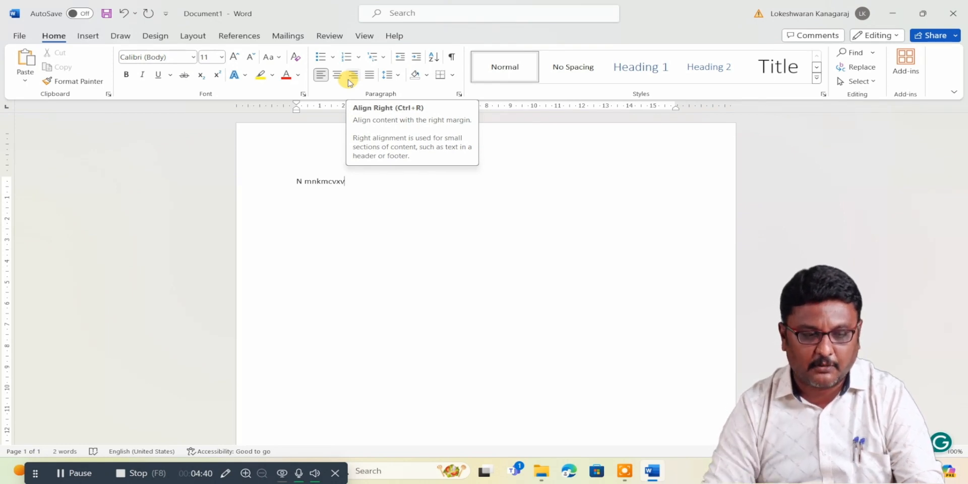
{"action": "left_click", "coordinate": [97, 36]}
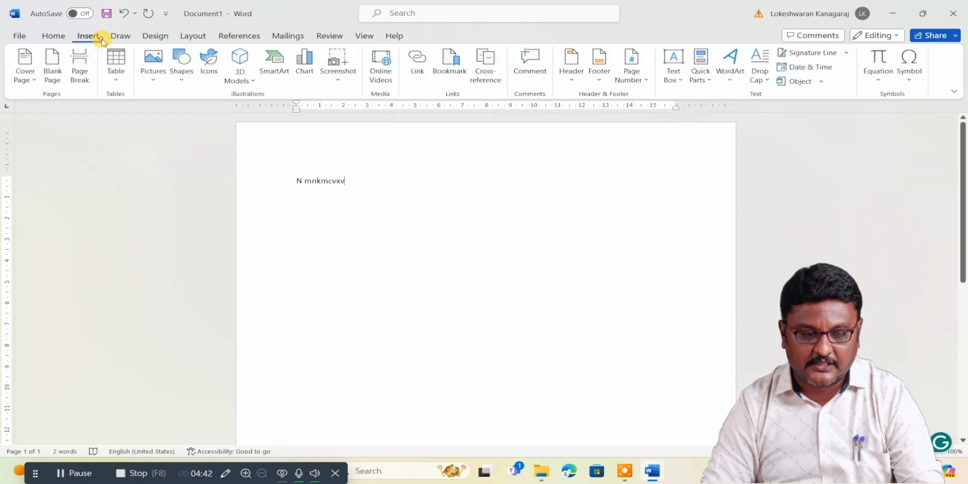
{"action": "left_click", "coordinate": [124, 35]}
{"action": "left_click", "coordinate": [155, 36]}
{"action": "left_click", "coordinate": [193, 36]}
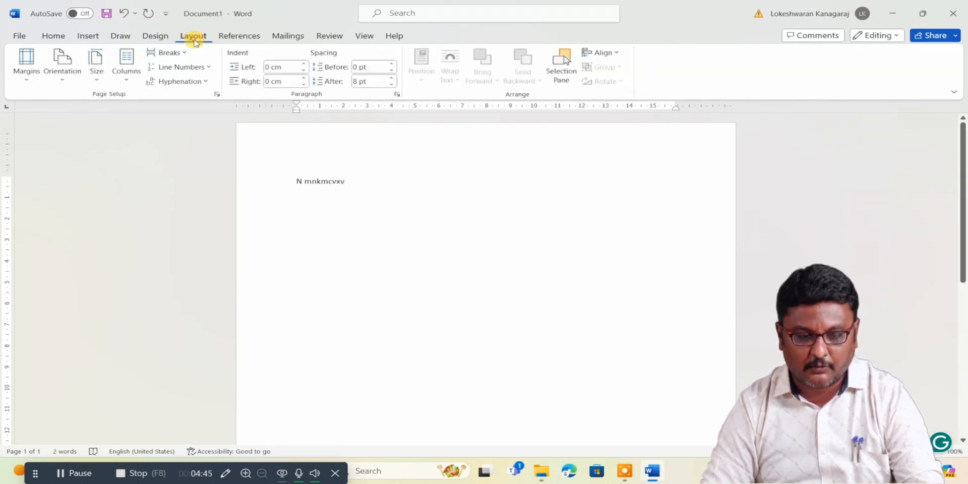
{"action": "left_click", "coordinate": [234, 36]}
{"action": "left_click", "coordinate": [290, 36]}
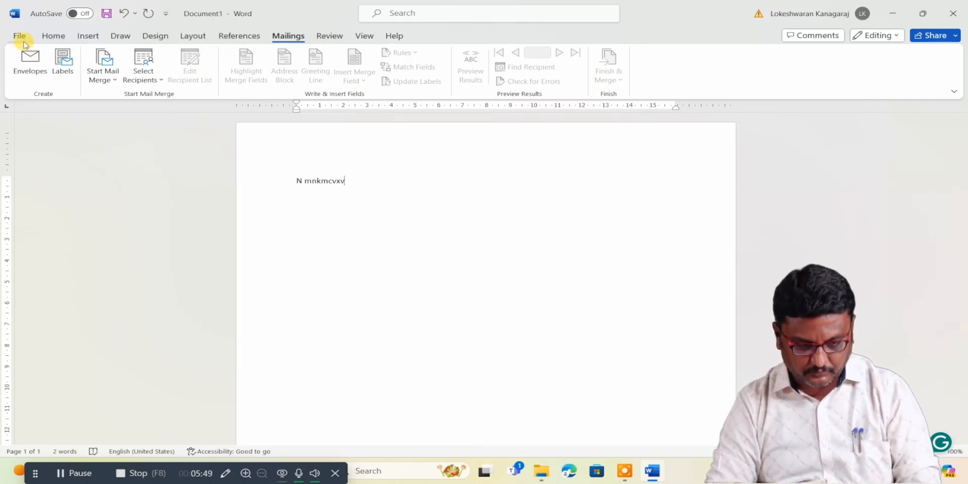
Step: Delete all the sample text from the document, leaving the page empty
{"action": "left_click", "coordinate": [51, 38]}
{"action": "left_click", "coordinate": [415, 212]}
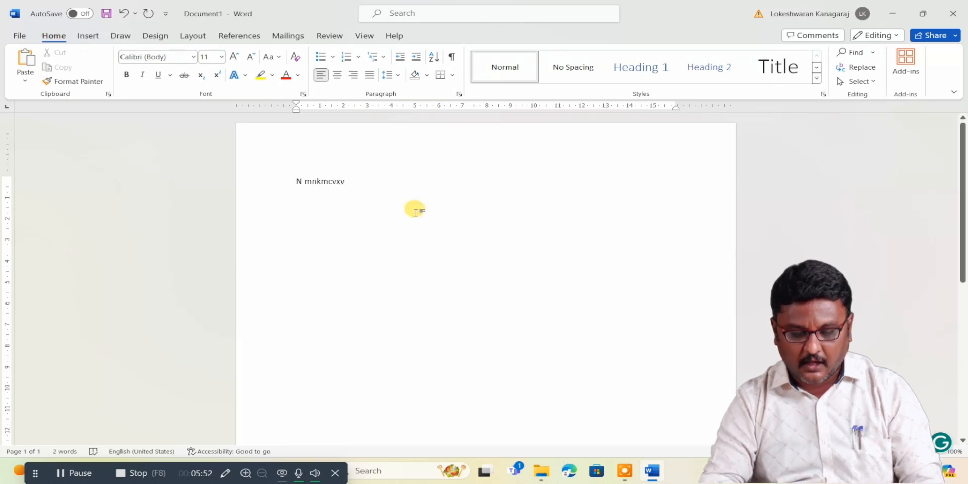
{"action": "key", "text": "BackSpace"}
{"action": "key", "text": "BackSpace"}
{"action": "key", "text": "BackSpace"}
{"action": "key", "text": "BackSpace"}
{"action": "key", "text": "BackSpace"}
{"action": "key", "text": "BackSpace"}
{"action": "key", "text": "BackSpace"}
{"action": "key", "text": "BackSpace"}
{"action": "key", "text": "BackSpace"}
{"action": "key", "text": "BackSpace"}
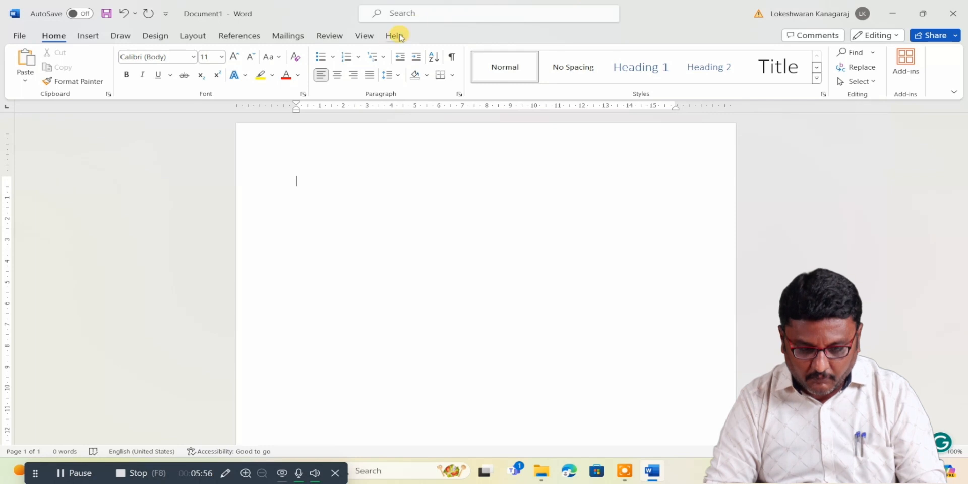
Step: Display the empty document in Read Mode and return to editing it in Print Layout
{"action": "left_click", "coordinate": [371, 37]}
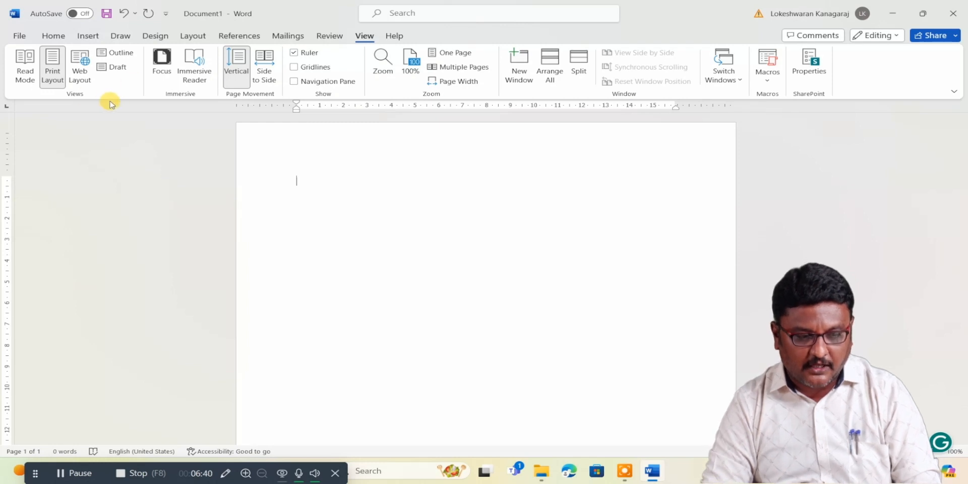
{"action": "left_click", "coordinate": [26, 65]}
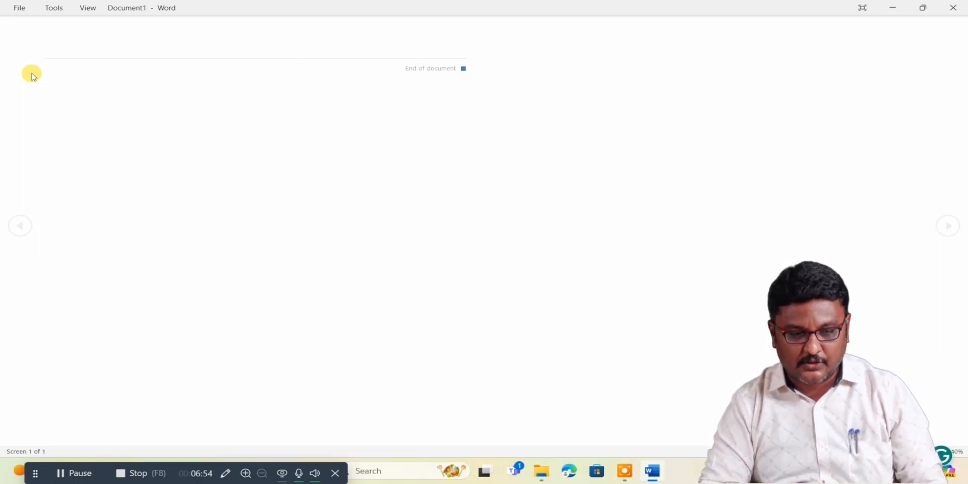
{"action": "left_click", "coordinate": [89, 9]}
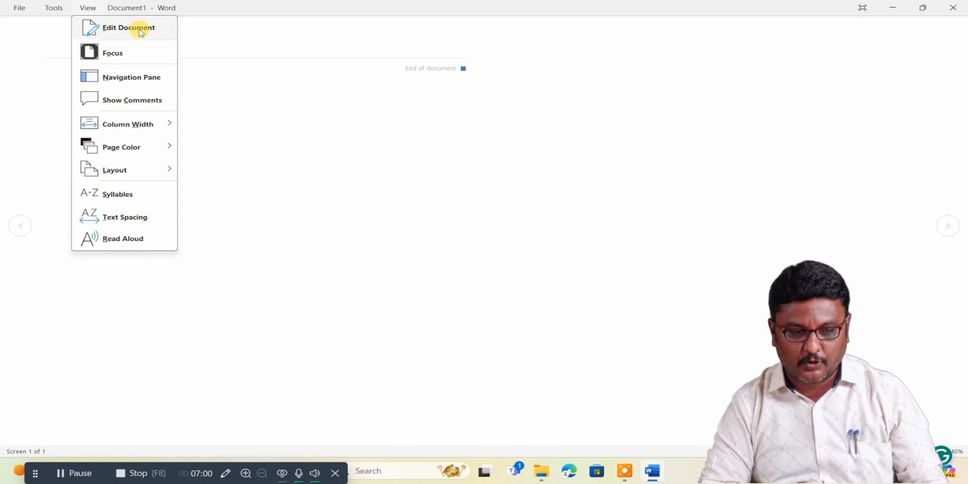
{"action": "left_click", "coordinate": [121, 28]}
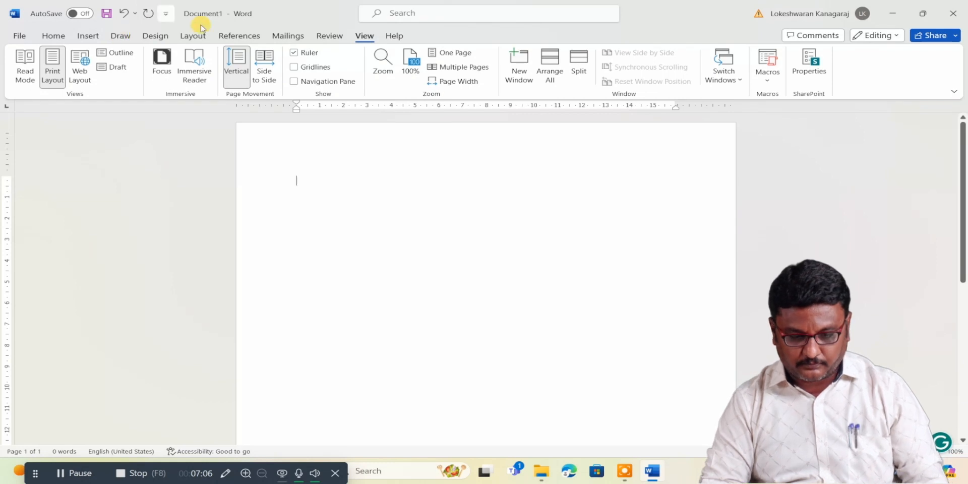
Step: Close the blank document without saving and open the UNIT I document from the desktop
{"action": "left_click", "coordinate": [958, 14]}
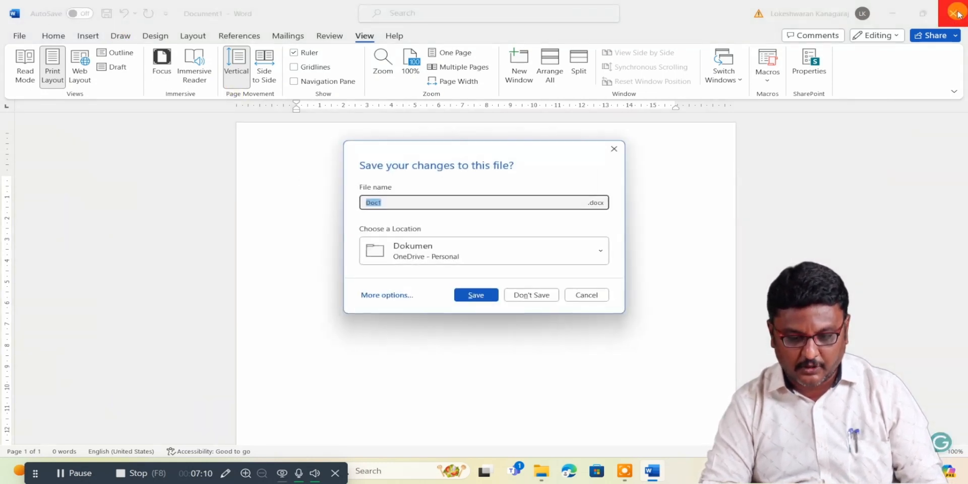
{"action": "left_click", "coordinate": [531, 293]}
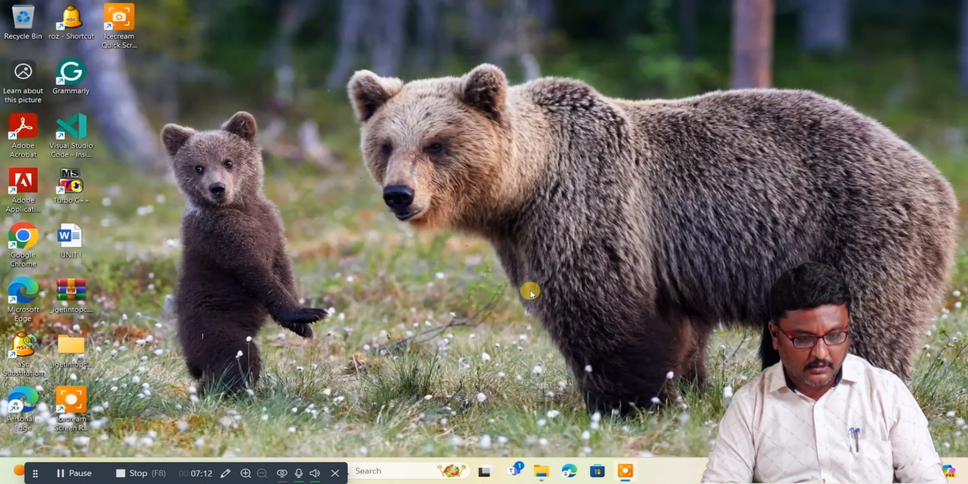
{"action": "double_click", "coordinate": [69, 238]}
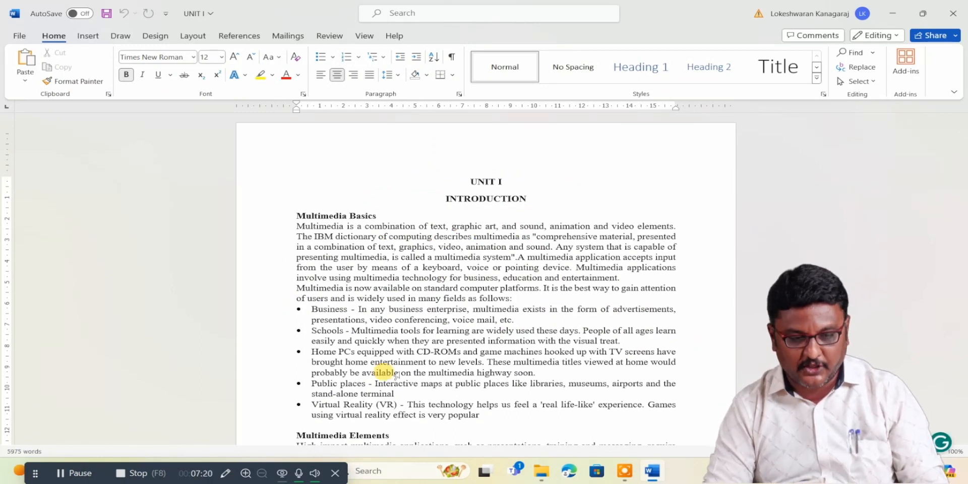
Step: View the UNIT I document in Immersive Reader with Read Aloud playing, and close the reader
{"action": "left_click", "coordinate": [366, 37]}
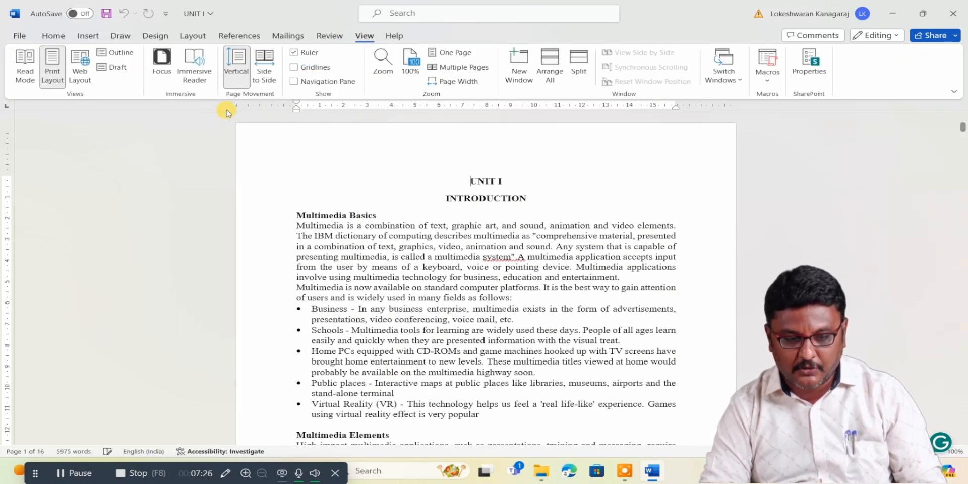
{"action": "left_click", "coordinate": [194, 75]}
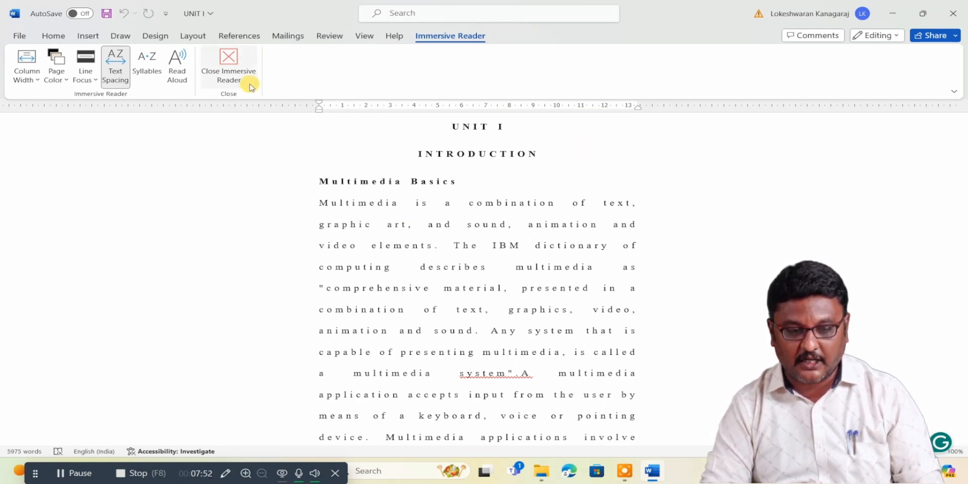
{"action": "left_click", "coordinate": [190, 74]}
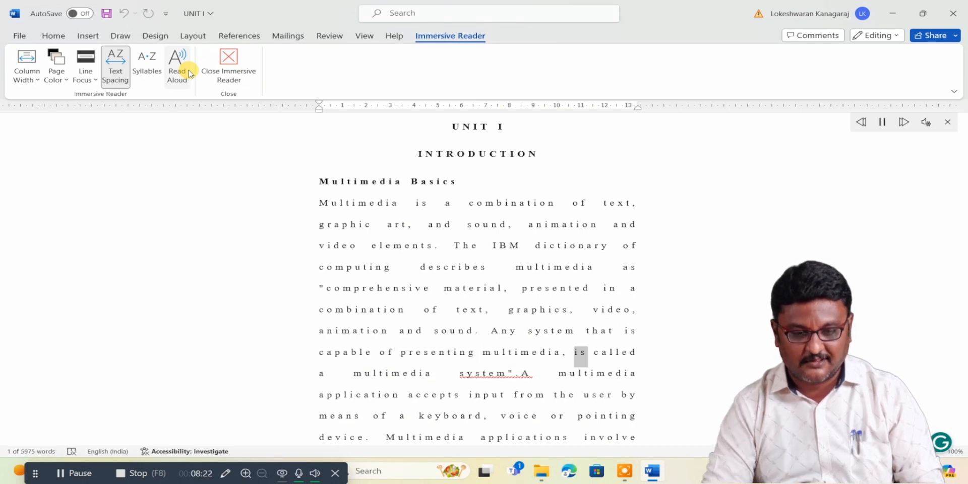
{"action": "left_click", "coordinate": [237, 80]}
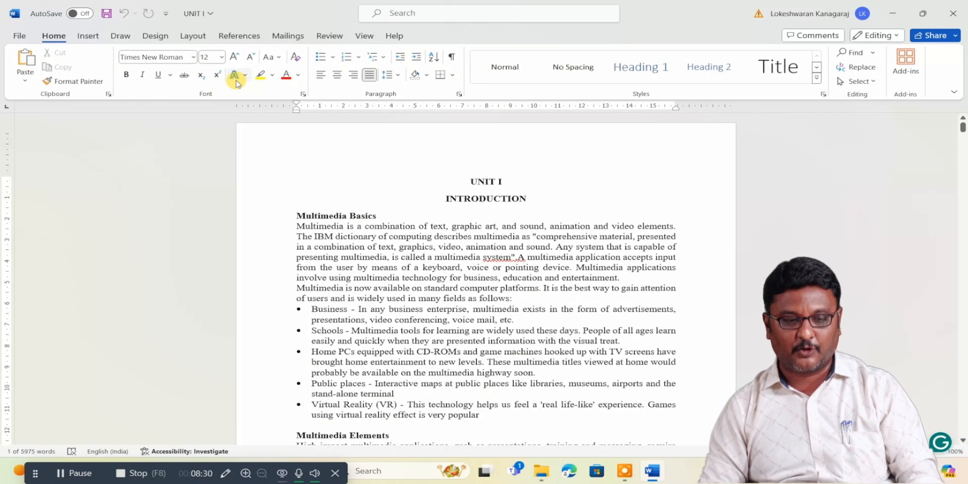
Step: Display multiple pages of the document at once, page through them and return to the beginning
{"action": "left_click", "coordinate": [365, 36]}
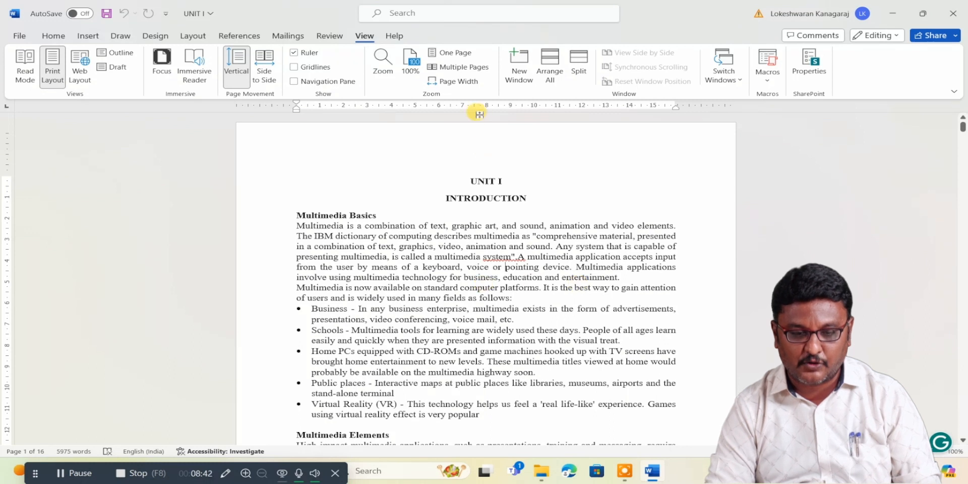
{"action": "left_click", "coordinate": [465, 66]}
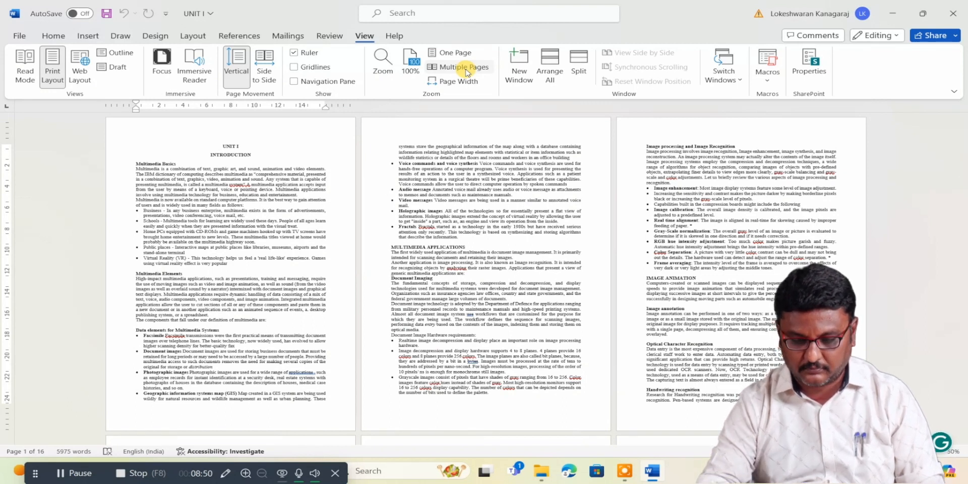
{"action": "key", "text": "Page_Down"}
{"action": "key", "text": "Page_Down"}
{"action": "key", "text": "ctrl+Home"}
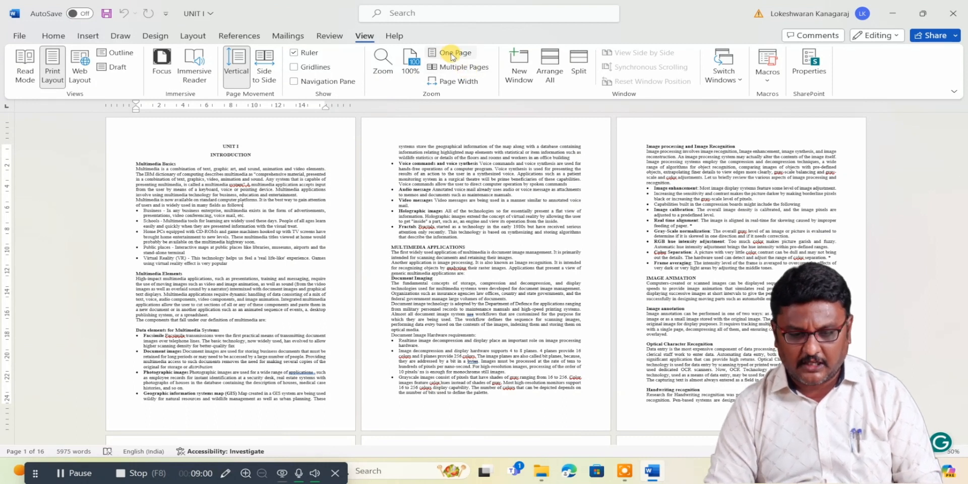
Step: Display one whole page of the document and restore the zoom to 100% at the start of the text
{"action": "left_click", "coordinate": [452, 54]}
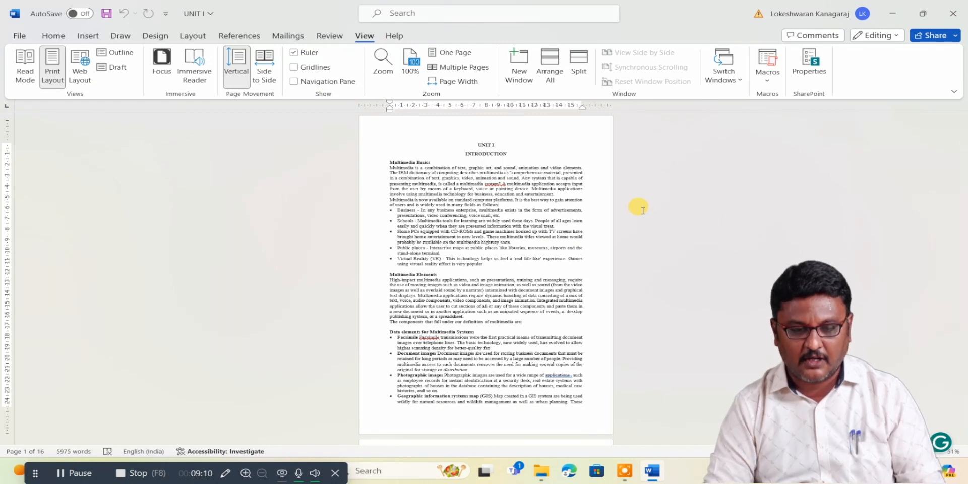
{"action": "left_click", "coordinate": [417, 78]}
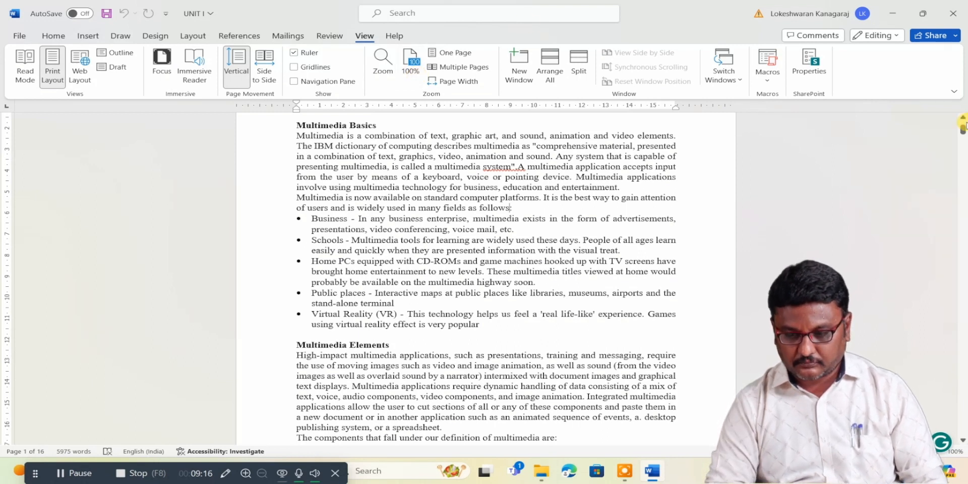
{"action": "left_click", "coordinate": [962, 123]}
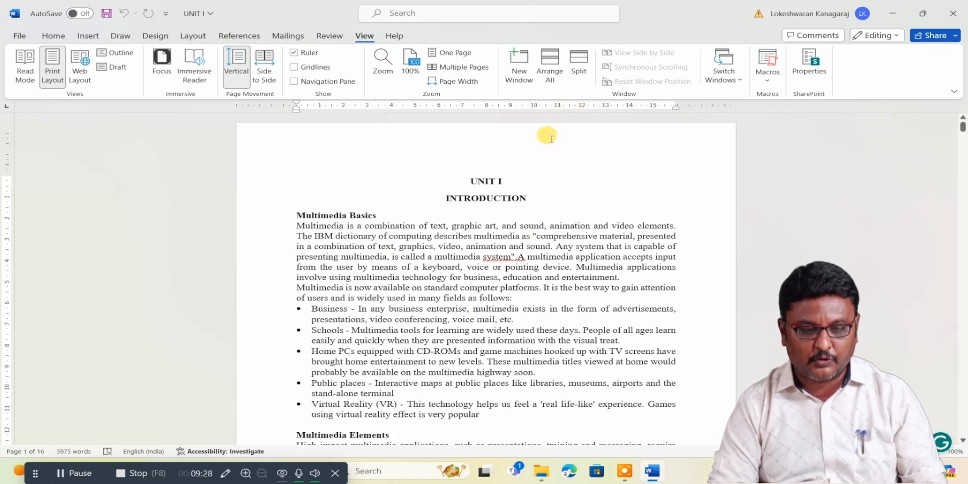
Step: Hide the ruler and show it again
{"action": "left_click", "coordinate": [294, 56]}
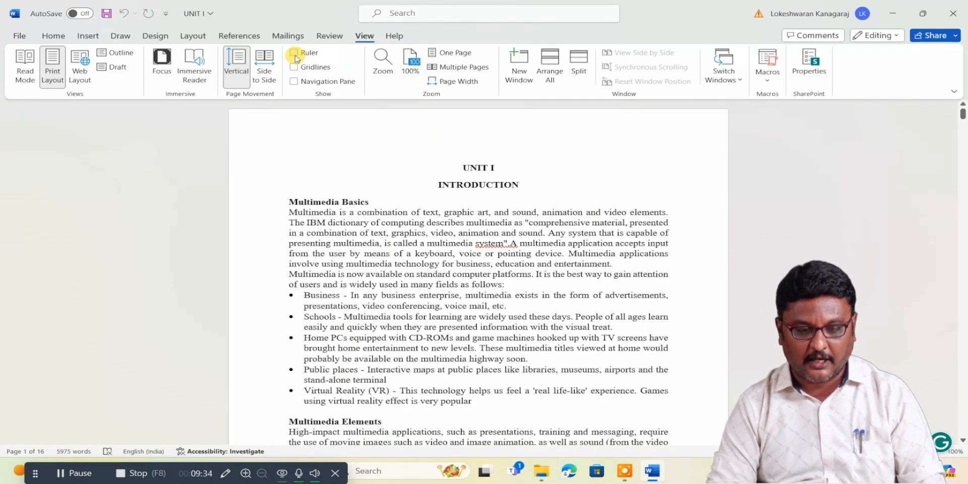
{"action": "left_click", "coordinate": [295, 56]}
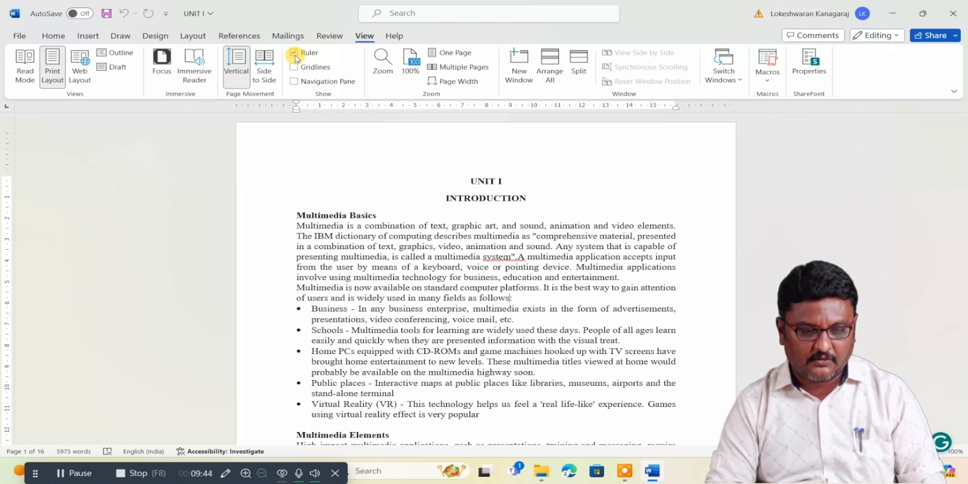
Step: Select "Multimedia is a combination of text, graphic art," character by character at the start of the first paragraph under Multimedia Basics
{"action": "left_click", "coordinate": [54, 36]}
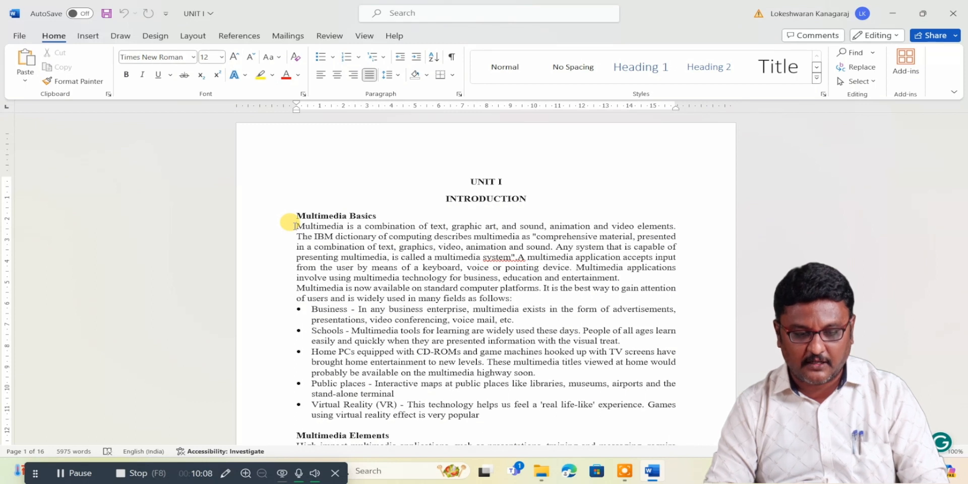
{"action": "key", "text": "shift+Right"}
{"action": "key", "text": "shift+Right"}
{"action": "key", "text": "shift+Right"}
{"action": "key", "text": "shift+Right"}
{"action": "key", "text": "shift+Right"}
{"action": "key", "text": "shift+Right"}
{"action": "key", "text": "shift+Right"}
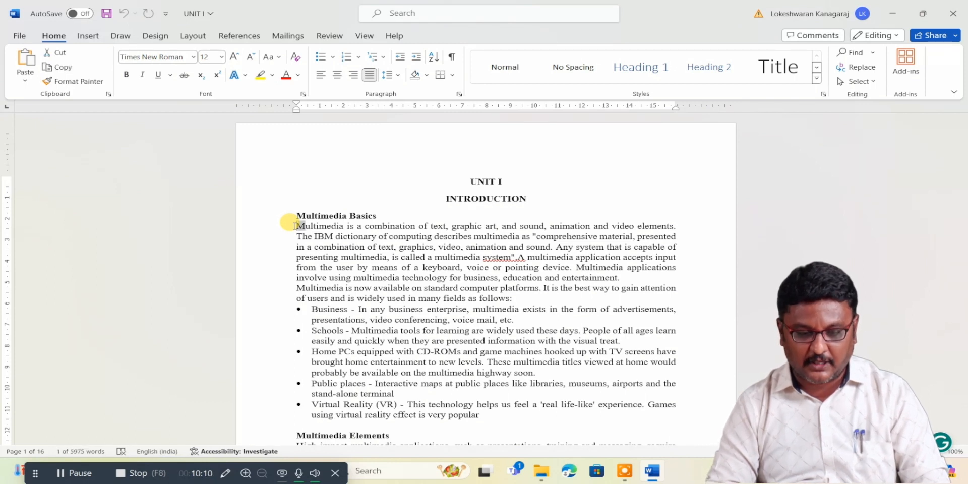
{"action": "key", "text": "shift+Right"}
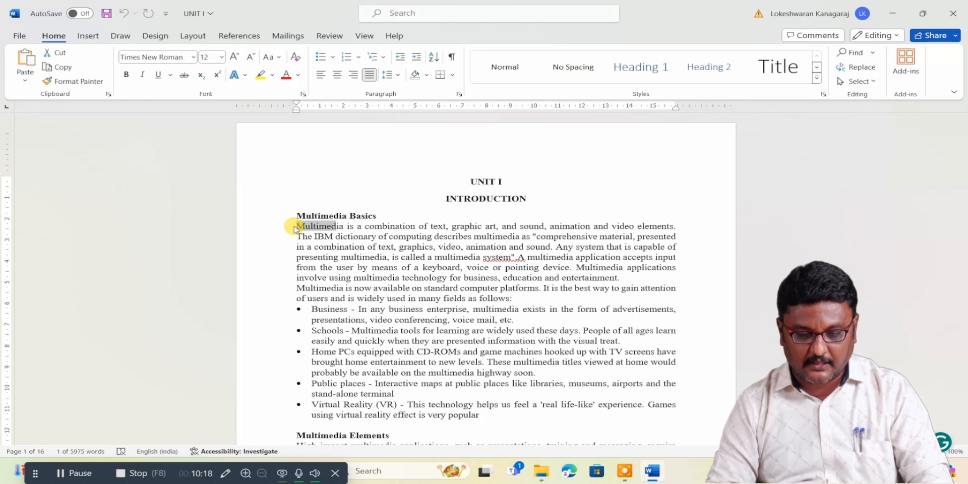
{"action": "key", "text": "shift+Right"}
{"action": "key", "text": "shift+Right"}
{"action": "key", "text": "shift+Right"}
{"action": "key", "text": "shift+Right"}
{"action": "key", "text": "shift+Right"}
{"action": "key", "text": "shift+Right"}
{"action": "key", "text": "shift+Right"}
{"action": "key", "text": "shift+Right"}
{"action": "key", "text": "shift+Right"}
{"action": "key", "text": "shift+Right"}
{"action": "key", "text": "shift+Right"}
{"action": "key", "text": "shift+Right"}
{"action": "key", "text": "shift+Right"}
{"action": "key", "text": "shift+Right"}
{"action": "key", "text": "shift+Right"}
{"action": "key", "text": "shift+Right"}
{"action": "key", "text": "shift+Right"}
{"action": "key", "text": "shift+Right"}
{"action": "key", "text": "shift+Right"}
{"action": "key", "text": "shift+Right"}
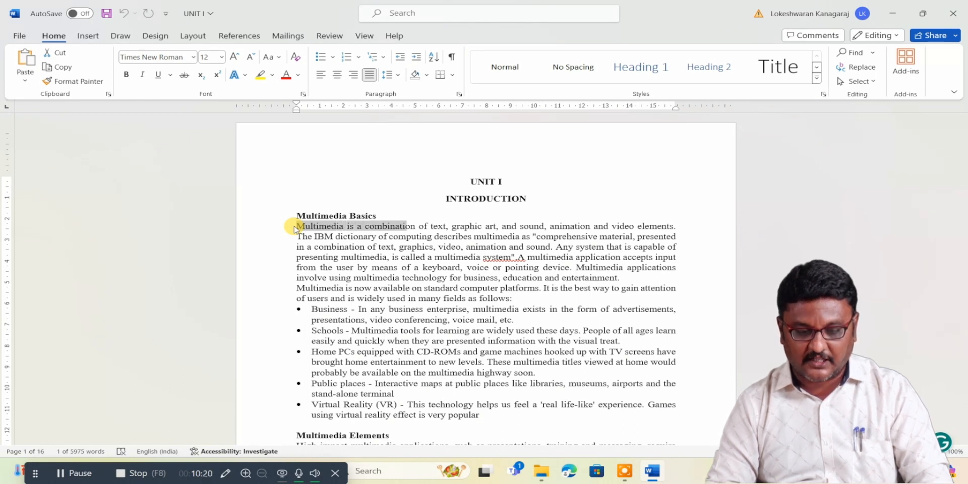
{"action": "key", "text": "shift+Right"}
{"action": "key", "text": "shift+Right"}
{"action": "key", "text": "shift+Right"}
{"action": "key", "text": "shift+Right"}
{"action": "key", "text": "shift+Right"}
{"action": "key", "text": "shift+Right"}
{"action": "key", "text": "shift+Right"}
{"action": "key", "text": "shift+Right"}
{"action": "key", "text": "shift+Right"}
{"action": "key", "text": "shift+Right"}
{"action": "key", "text": "shift+Right"}
{"action": "key", "text": "shift+Right"}
{"action": "key", "text": "shift+Right"}
{"action": "key", "text": "shift+Right"}
{"action": "key", "text": "shift+Right"}
{"action": "key", "text": "shift+Right"}
{"action": "key", "text": "shift+Right"}
{"action": "key", "text": "shift+Right"}
{"action": "key", "text": "shift+Right"}
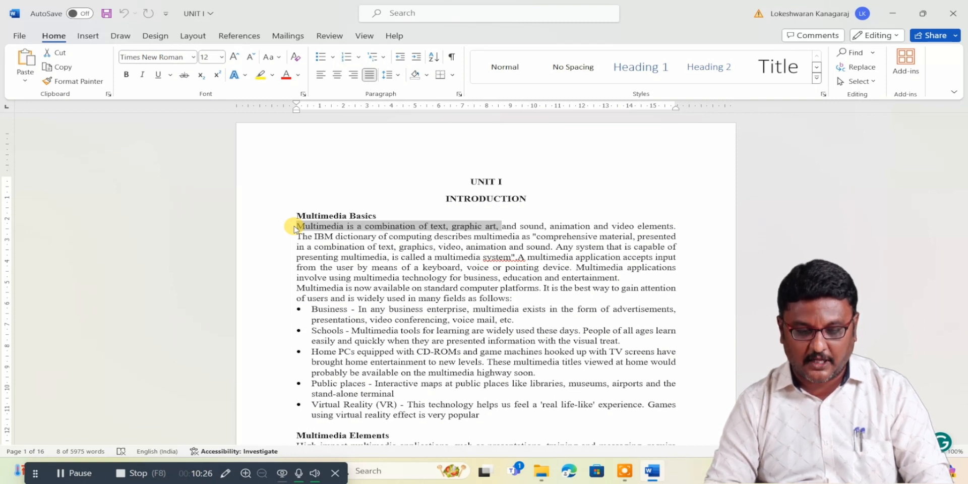
Step: Extend the selection line by line from the first Multimedia Basics paragraph into the Home PCs bullet
{"action": "key", "text": "shift+Down"}
{"action": "key", "text": "shift+Down"}
{"action": "key", "text": "shift+Down"}
{"action": "key", "text": "shift+Down"}
{"action": "key", "text": "shift+Down"}
{"action": "key", "text": "shift+Down"}
{"action": "key", "text": "shift+Down"}
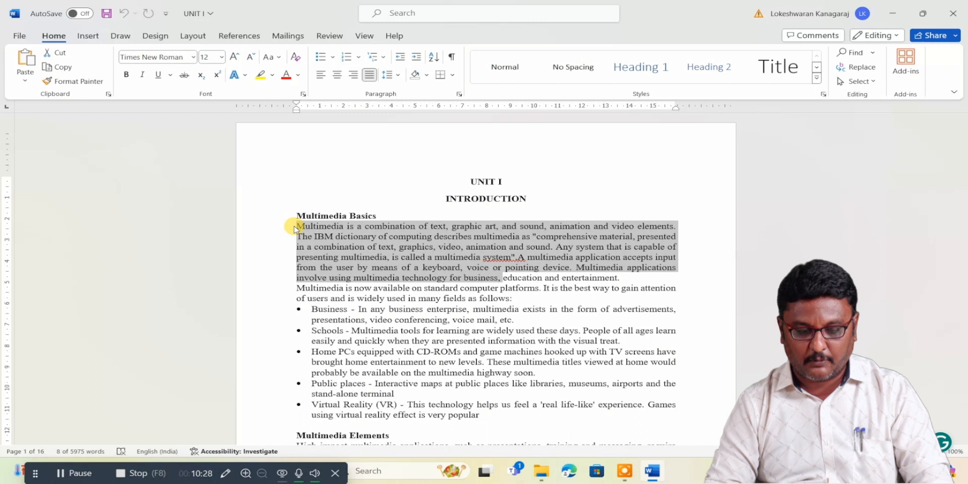
{"action": "key", "text": "shift+Down"}
{"action": "key", "text": "shift+Down"}
{"action": "key", "text": "shift+Down"}
{"action": "key", "text": "shift+Down"}
{"action": "key", "text": "shift+Down"}
{"action": "key", "text": "shift+Down"}
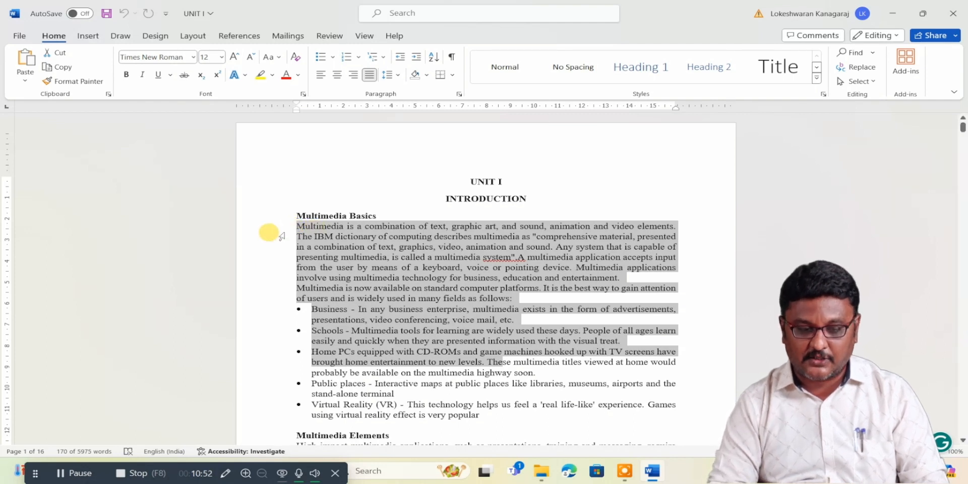
Step: Deselect the text, select a vertical block from the first Multimedia Basics paragraph down to the page's end, and return to the document start
{"action": "left_click", "coordinate": [272, 233]}
{"action": "left_click", "coordinate": [299, 226]}
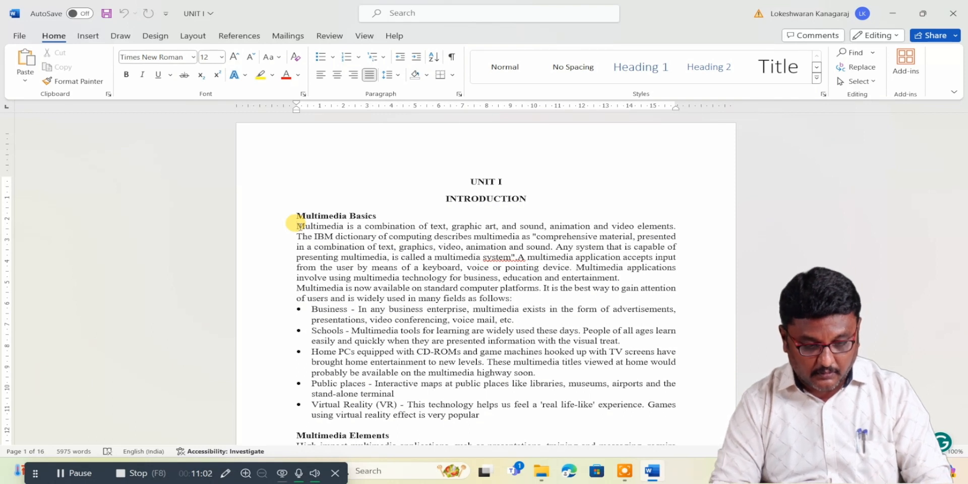
{"action": "left_click_drag", "start_coordinate": [291, 221], "coordinate": [394, 348]}
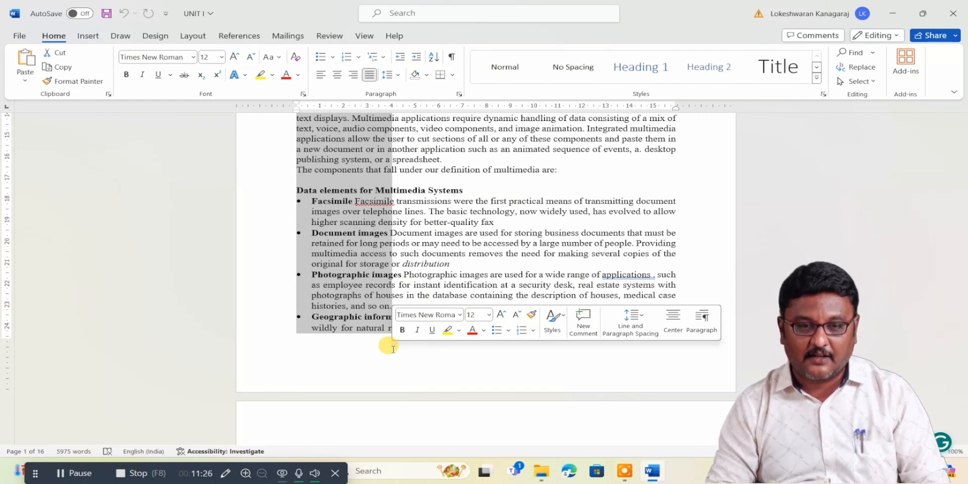
{"action": "key", "text": "ctrl+Home"}
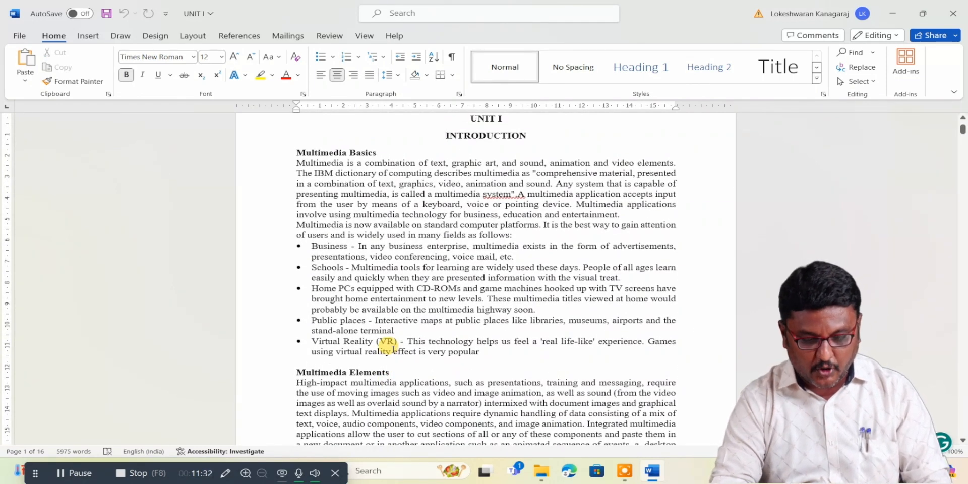
Step: Create a new blank document and enter the text "Hi how are you"
{"action": "key", "text": "ctrl+n"}
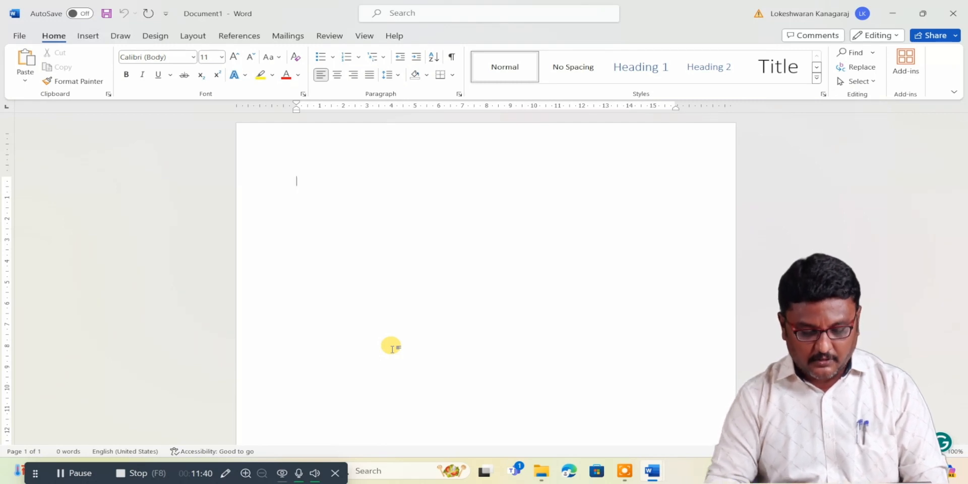
{"action": "type", "text": "Hi "}
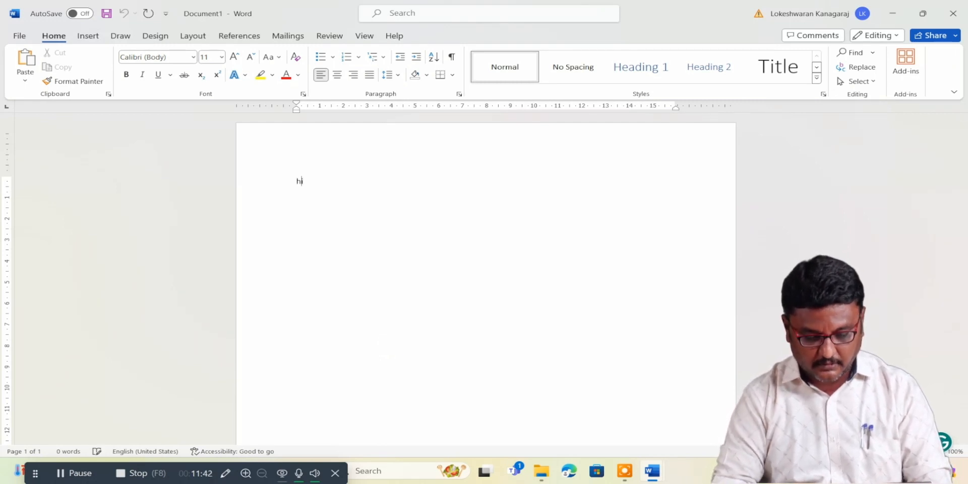
{"action": "type", "text": "how ar"}
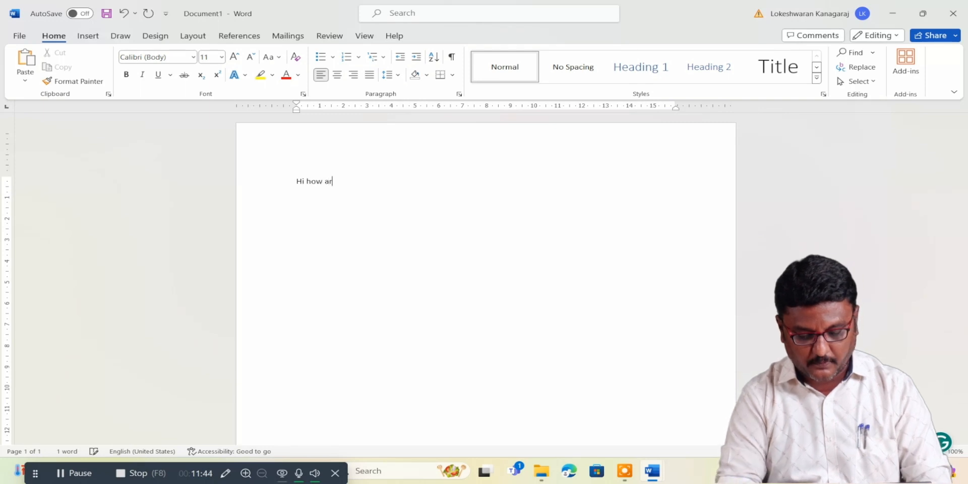
{"action": "type", "text": "e you"}
{"action": "key", "text": "BackSpace"}
{"action": "key", "text": "BackSpace"}
{"action": "type", "text": "u"}
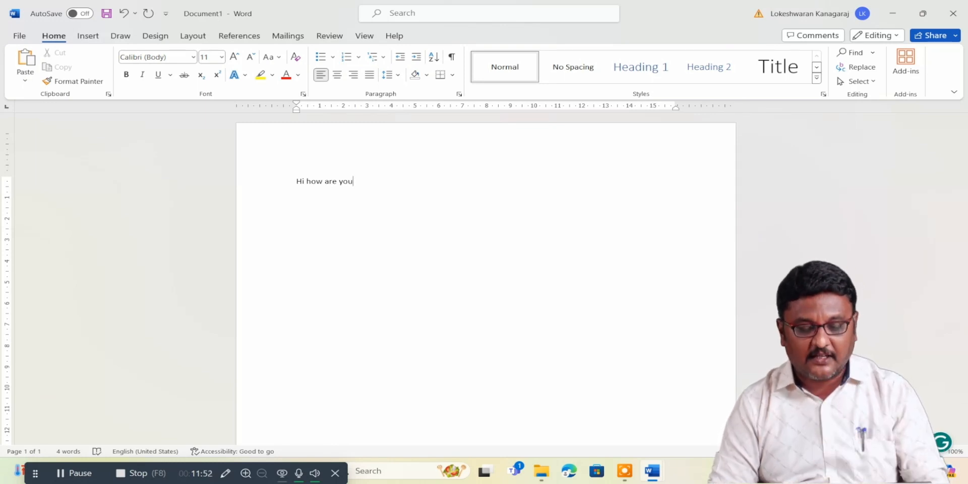
Step: Select the whole sentence "Hi how are you" and format it in Times New Roman, size 16
{"action": "key", "text": "shift+Left"}
{"action": "key", "text": "shift+Left"}
{"action": "key", "text": "shift+Left"}
{"action": "key", "text": "shift+Left"}
{"action": "key", "text": "shift+Left"}
{"action": "key", "text": "shift+Left"}
{"action": "key", "text": "shift+Left"}
{"action": "key", "text": "shift+Left"}
{"action": "key", "text": "shift+Left"}
{"action": "key", "text": "shift+Left"}
{"action": "key", "text": "shift+Left"}
{"action": "key", "text": "shift+Left"}
{"action": "key", "text": "shift+Left"}
{"action": "key", "text": "shift+Left"}
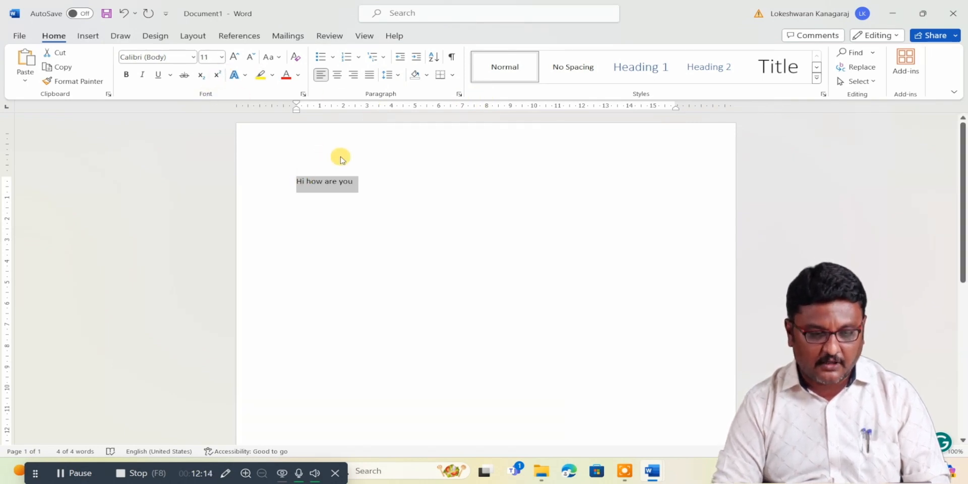
{"action": "left_click", "coordinate": [193, 57]}
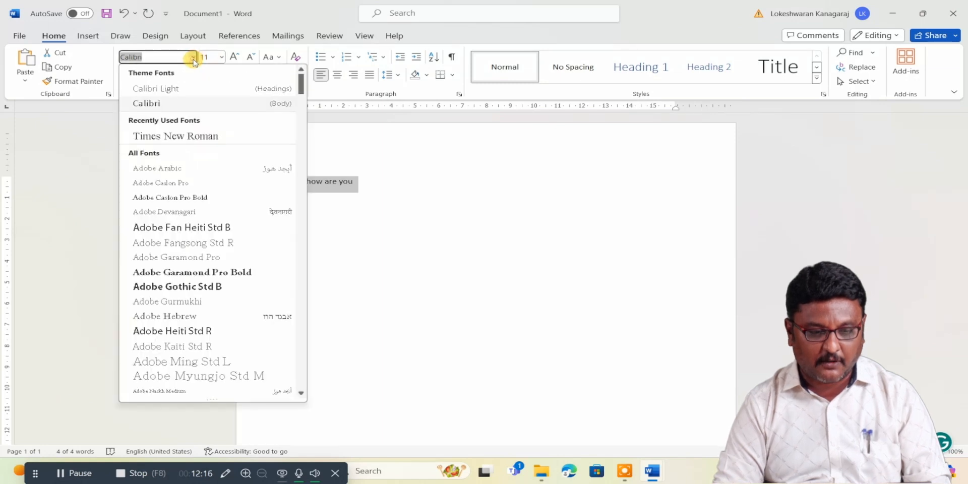
{"action": "left_click", "coordinate": [173, 135]}
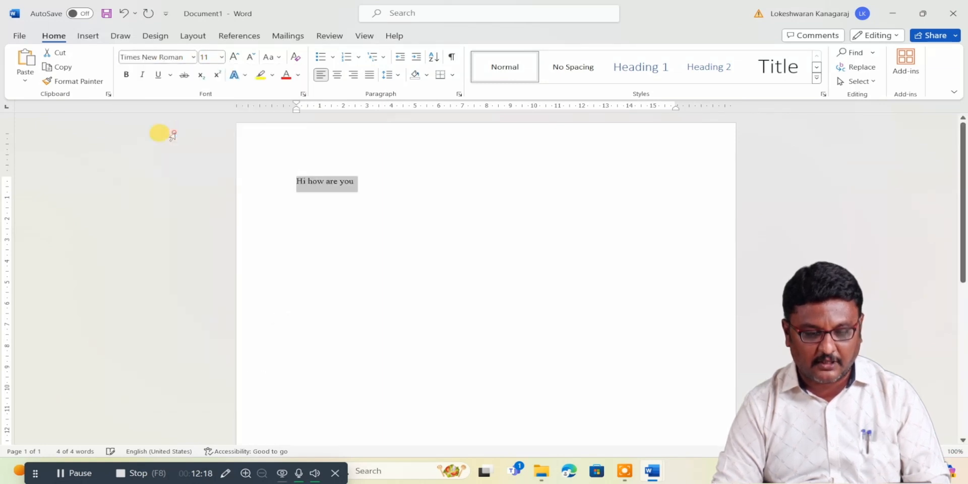
{"action": "left_click", "coordinate": [218, 56]}
{"action": "left_click", "coordinate": [208, 152]}
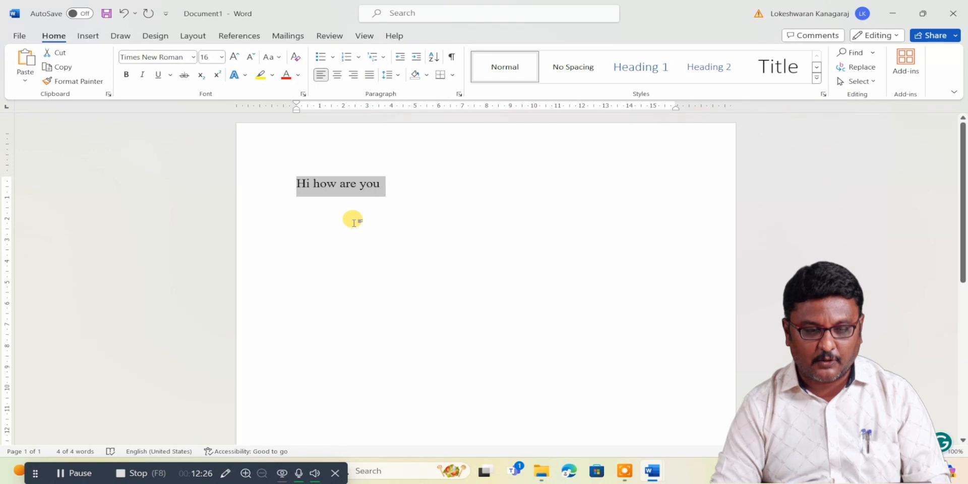
{"action": "left_click", "coordinate": [220, 57]}
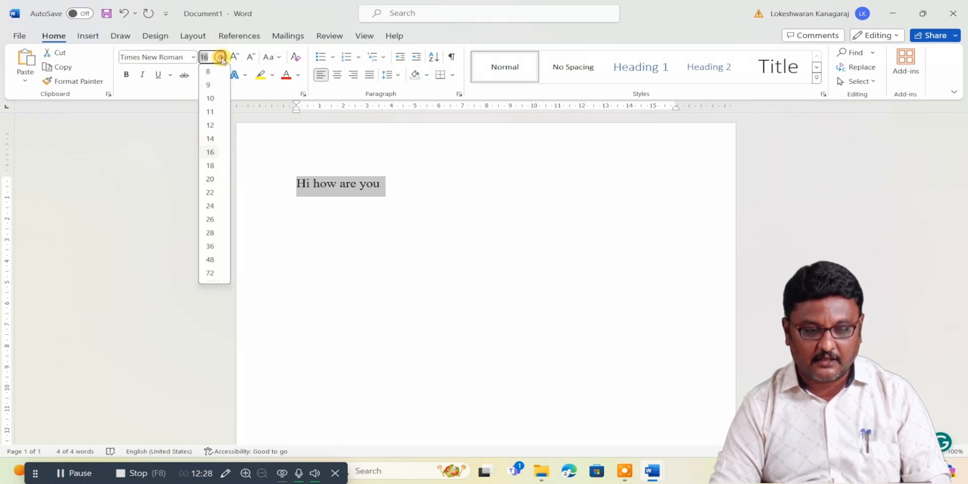
{"action": "left_click", "coordinate": [349, 198]}
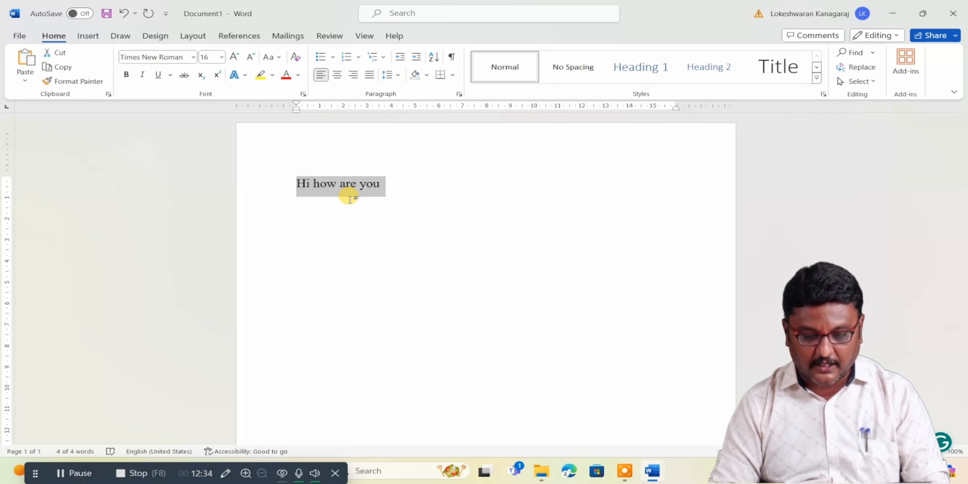
Step: Clear the selection, return to the start of "Hi how are you" and select its text character by character
{"action": "key", "text": "ctrl+shift+Right"}
{"action": "key", "text": "Left"}
{"action": "key", "text": "Left"}
{"action": "key", "text": "Left"}
{"action": "key", "text": "Left"}
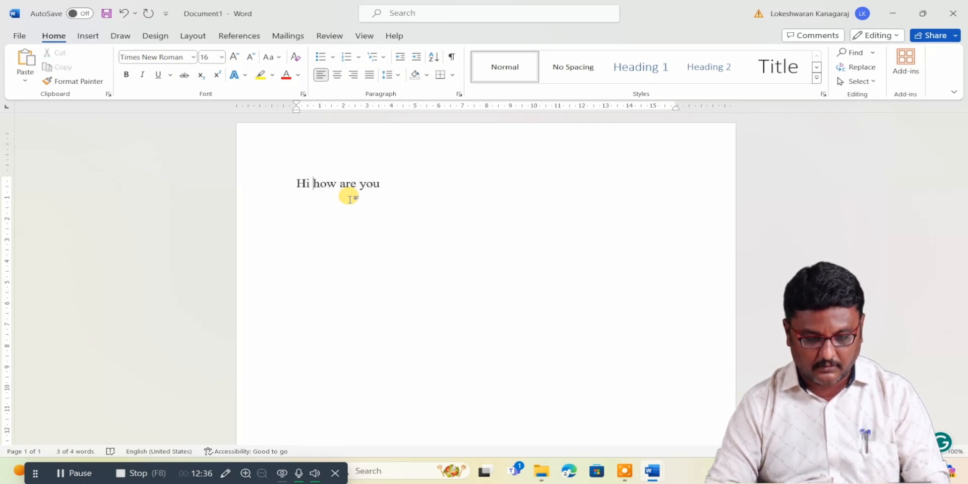
{"action": "key", "text": "shift+Right"}
{"action": "key", "text": "shift+Right"}
{"action": "key", "text": "shift+Right"}
{"action": "key", "text": "shift+Right"}
{"action": "key", "text": "shift+Right"}
{"action": "key", "text": "shift+Right"}
{"action": "key", "text": "shift+Right"}
{"action": "key", "text": "shift+Right"}
{"action": "key", "text": "shift+Right"}
{"action": "key", "text": "shift+Right"}
{"action": "key", "text": "shift+Right"}
{"action": "key", "text": "shift+Right"}
{"action": "key", "text": "shift+Right"}
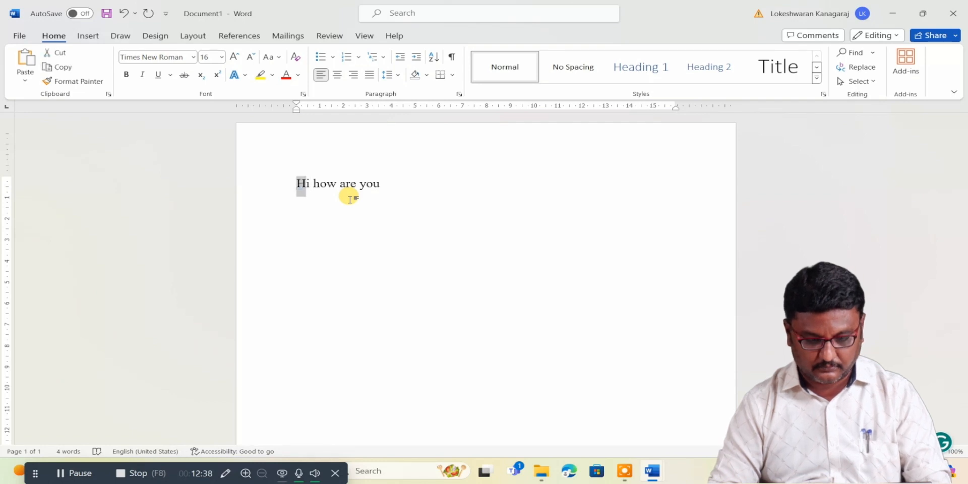
{"action": "key", "text": "shift+Right"}
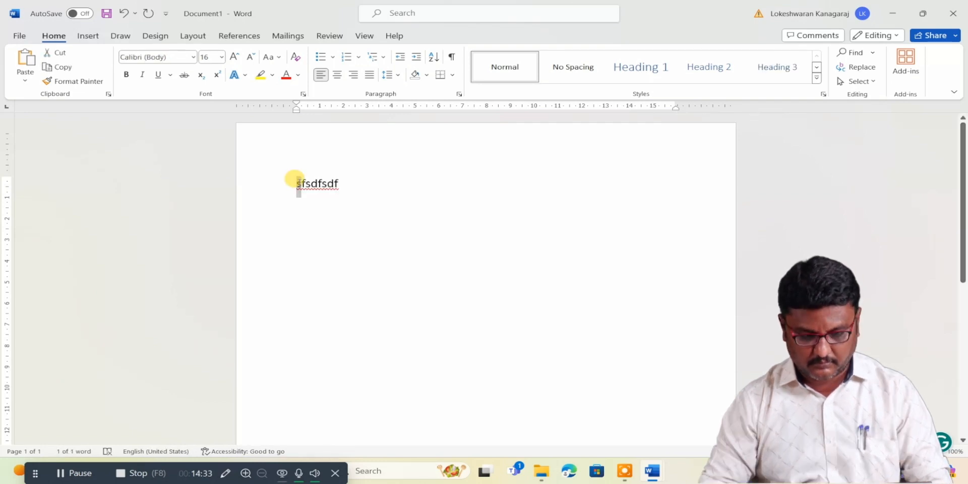
Step: Select the word "sfsdfsdf" and make it bold, italic and underlined
{"action": "key", "text": "shift+Right"}
{"action": "key", "text": "shift+Right"}
{"action": "key", "text": "ctrl+shift+Right"}
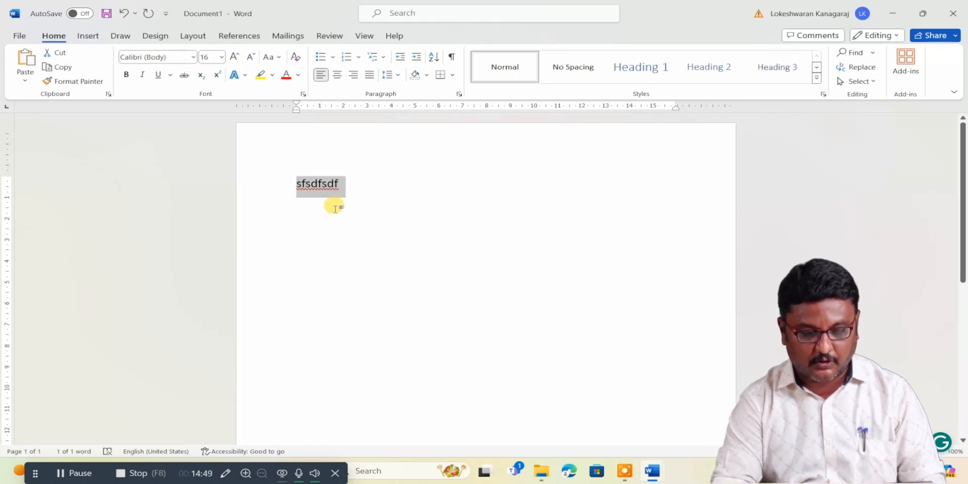
{"action": "key", "text": "ctrl+b"}
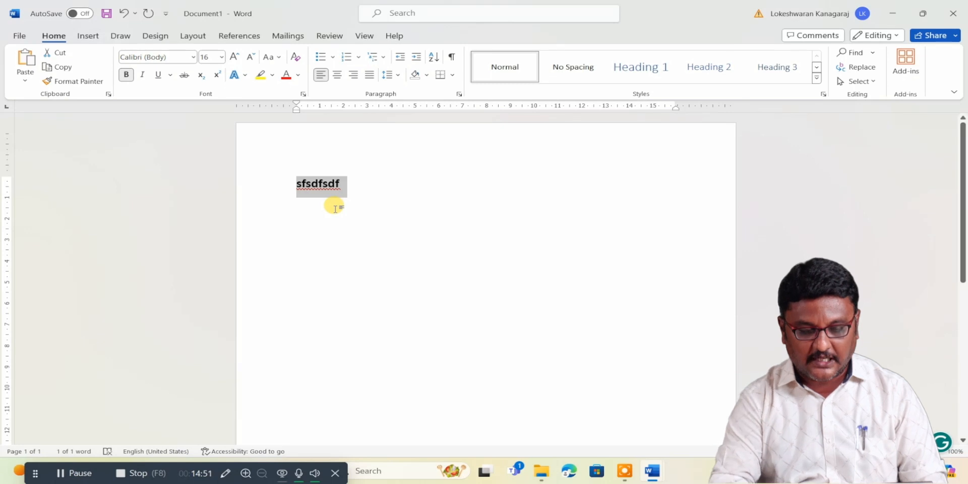
{"action": "key", "text": "ctrl+i"}
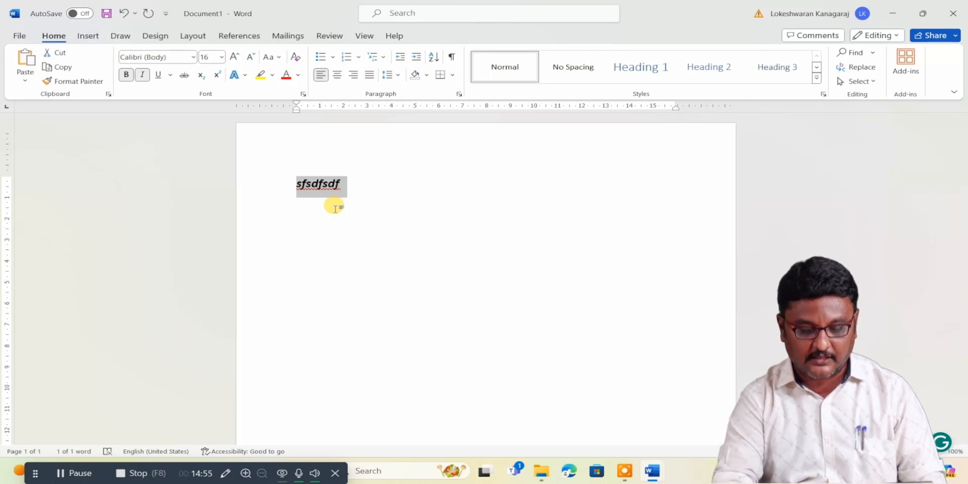
{"action": "key", "text": "ctrl+u"}
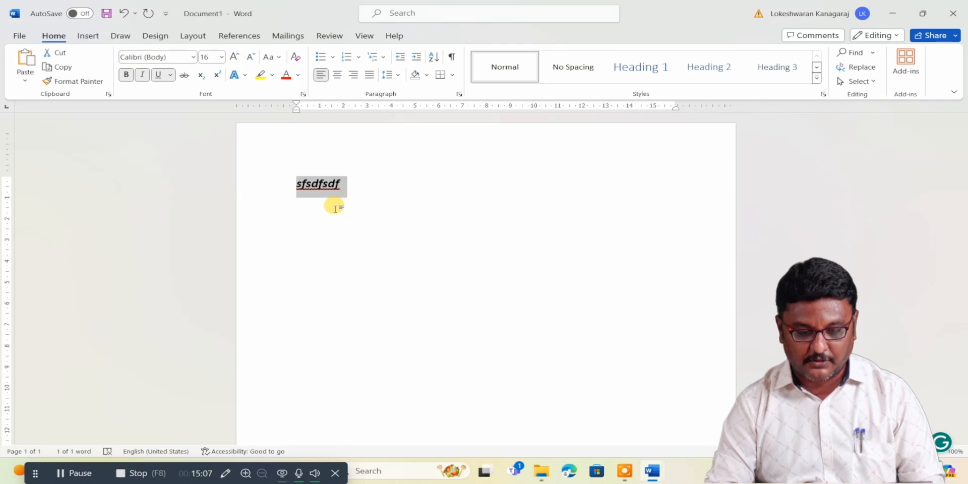
Step: Deselect the word "sfsdfsdf" and delete it completely, leaving the page empty
{"action": "key", "text": "Left"}
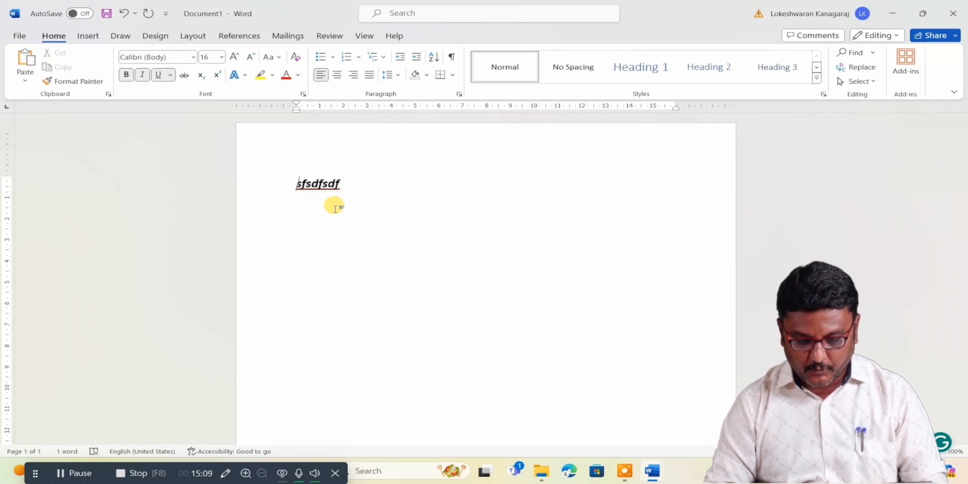
{"action": "key", "text": "Right"}
{"action": "key", "text": "Right"}
{"action": "key", "text": "Right"}
{"action": "key", "text": "Right"}
{"action": "key", "text": "Right"}
{"action": "key", "text": "Right"}
{"action": "key", "text": "Right"}
{"action": "key", "text": "Right"}
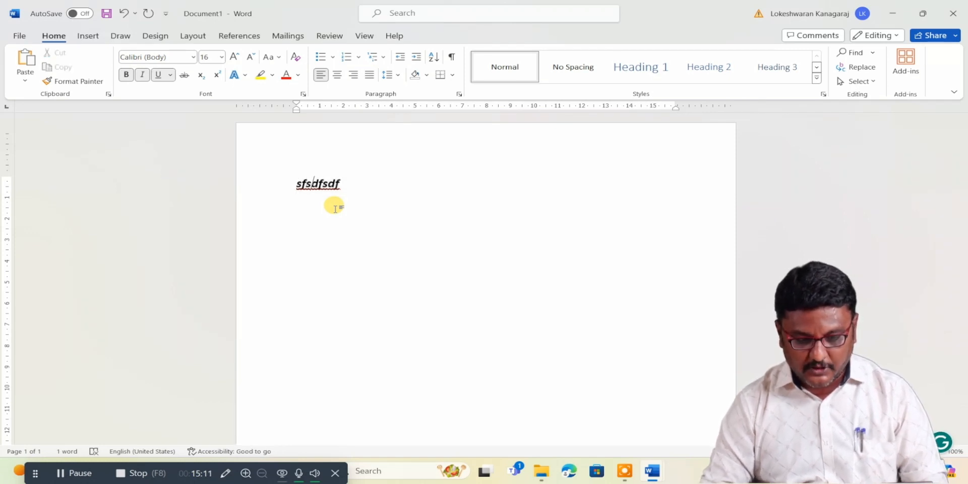
{"action": "key", "text": "BackSpace"}
{"action": "key", "text": "BackSpace"}
{"action": "key", "text": "BackSpace"}
{"action": "key", "text": "BackSpace"}
{"action": "key", "text": "BackSpace"}
{"action": "key", "text": "BackSpace"}
{"action": "key", "text": "BackSpace"}
{"action": "key", "text": "BackSpace"}
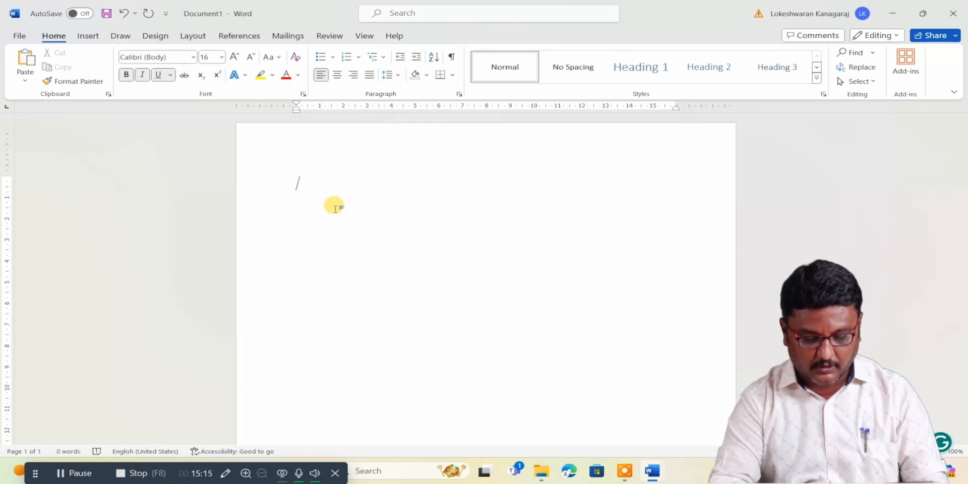
Step: Turn off italic, enter "12" on the empty page and remove the underline from it
{"action": "key", "text": "ctrl+i"}
{"action": "type", "text": "12"}
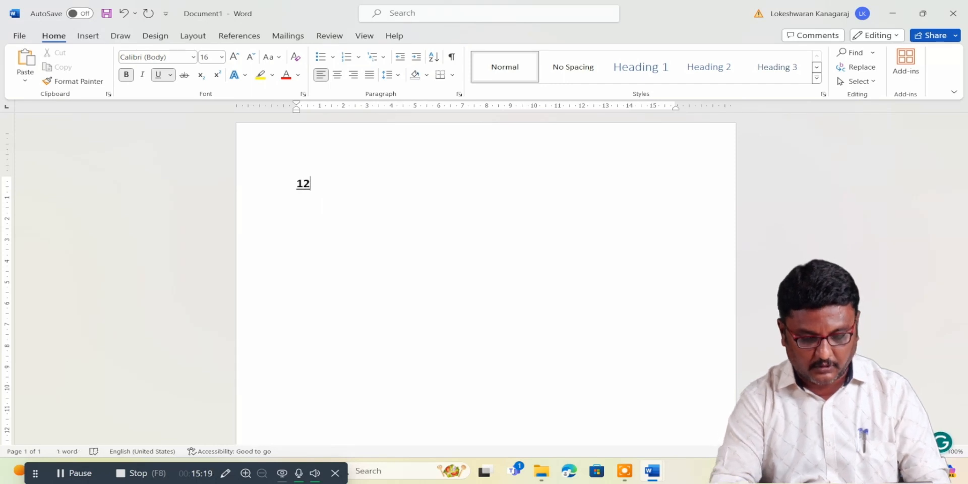
{"action": "key", "text": "ctrl+u"}
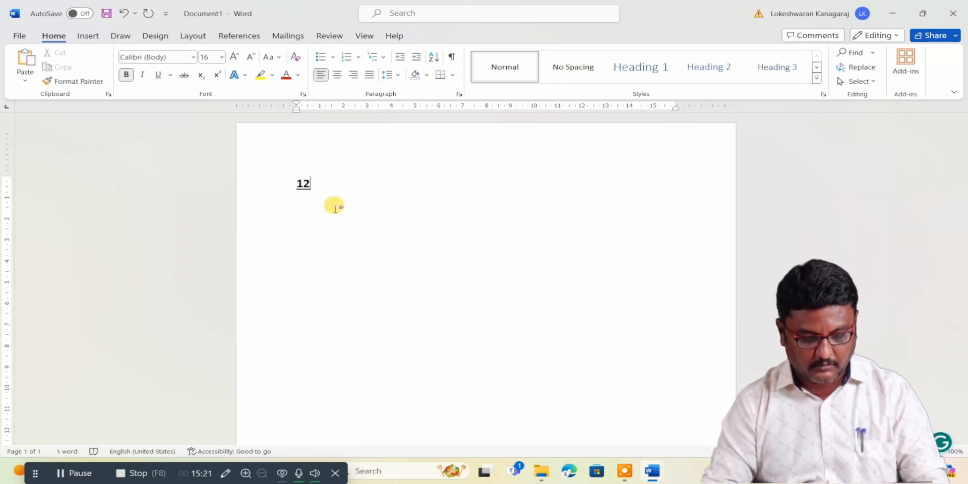
{"action": "key", "text": "shift+Left"}
{"action": "key", "text": "shift+Left"}
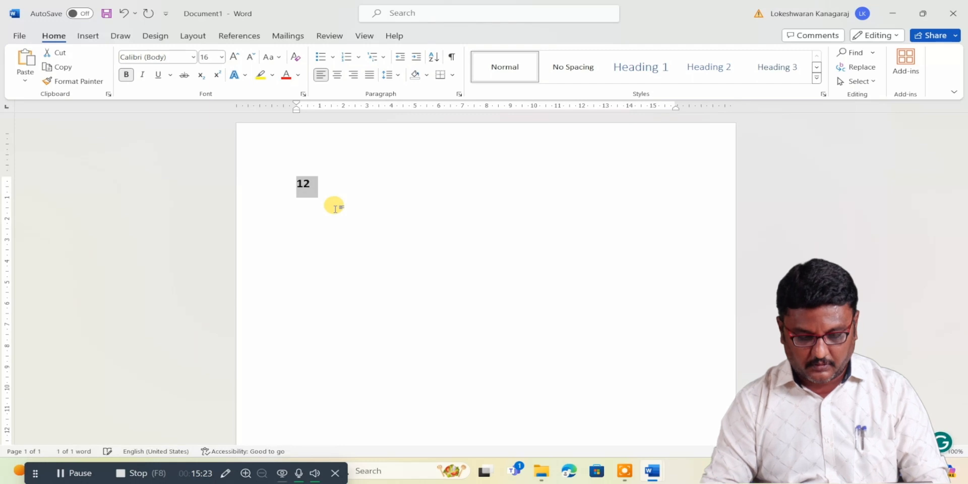
Step: Try superscript, subscript and superscript again on the digit 2 of "12", returning it to normal text after each
{"action": "key", "text": "Right"}
{"action": "key", "text": "shift+Left"}
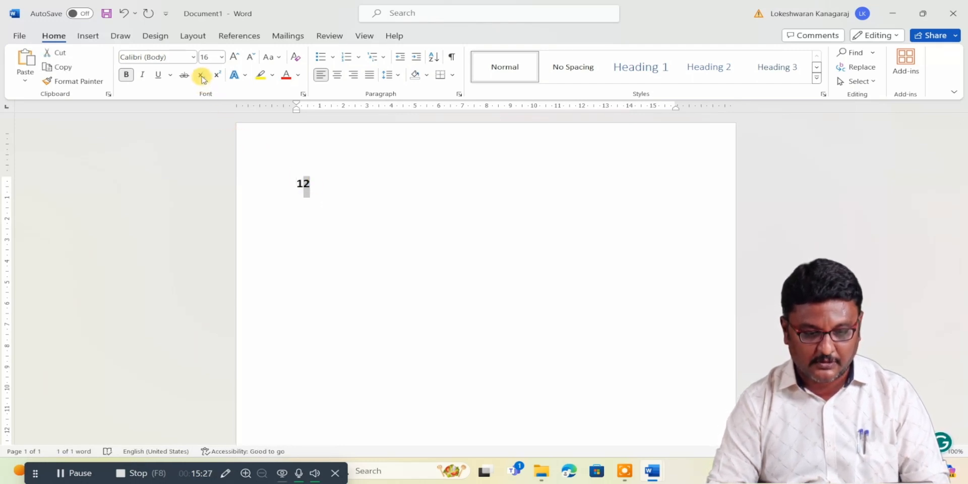
{"action": "left_click", "coordinate": [217, 76]}
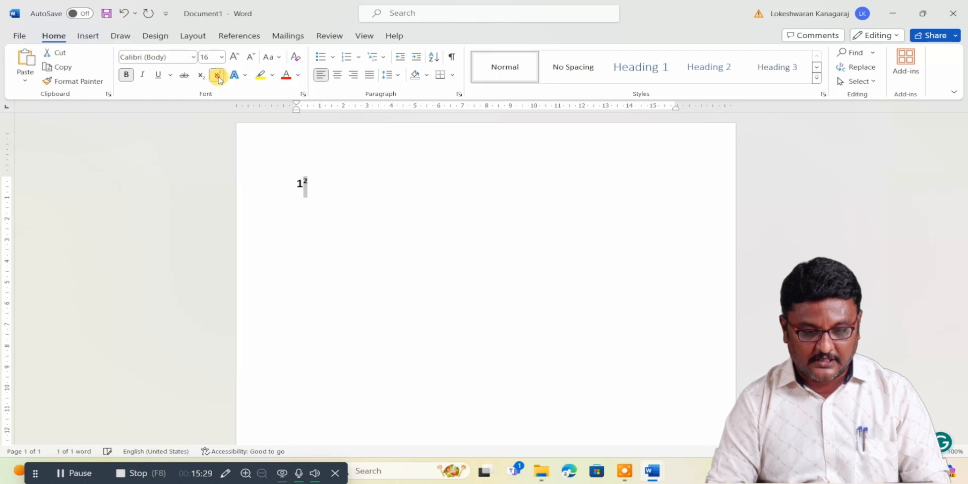
{"action": "left_click", "coordinate": [217, 75]}
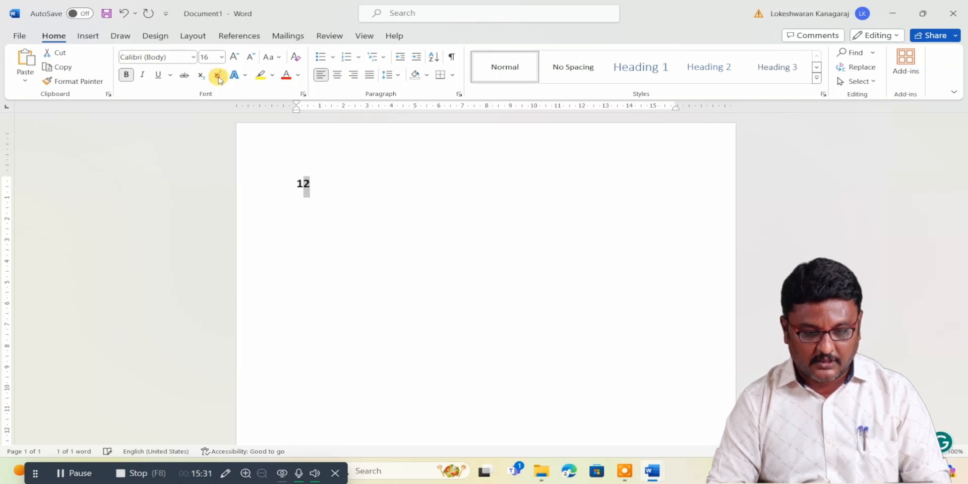
{"action": "left_click", "coordinate": [203, 75]}
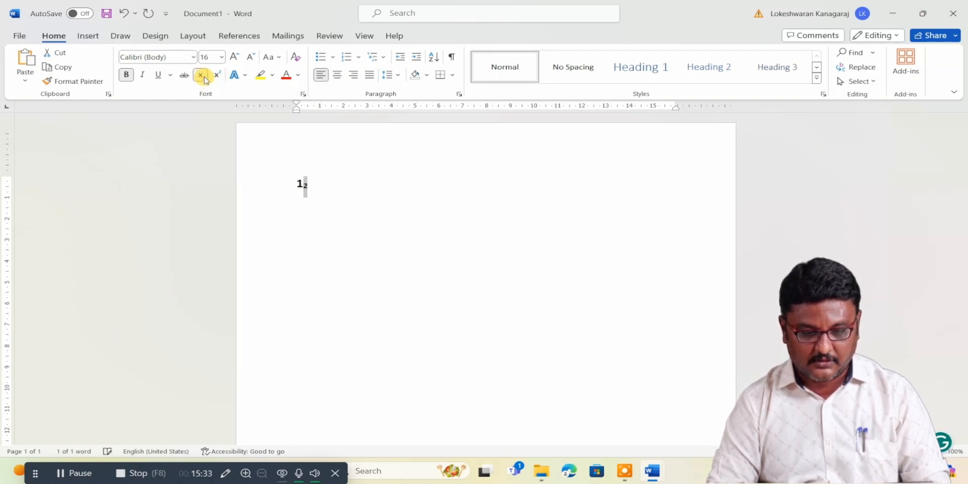
{"action": "left_click", "coordinate": [201, 76]}
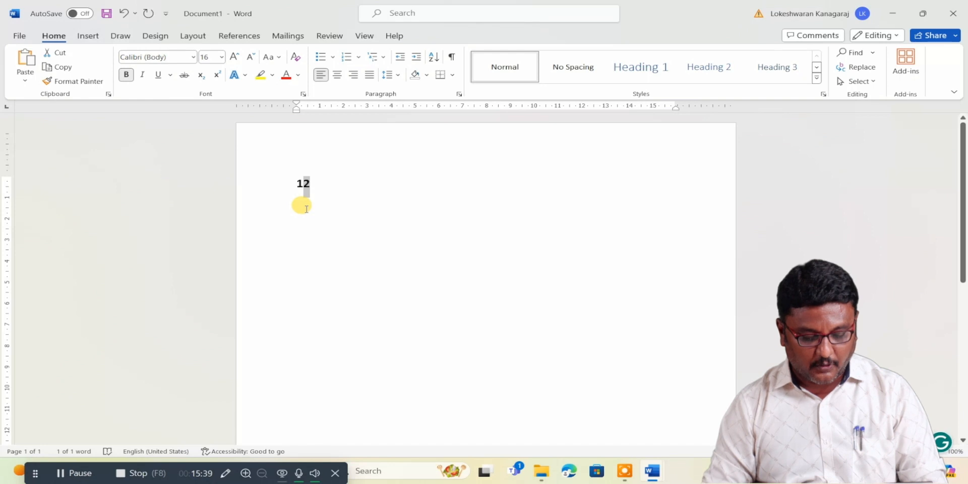
{"action": "key", "text": "ctrl+shift+equal"}
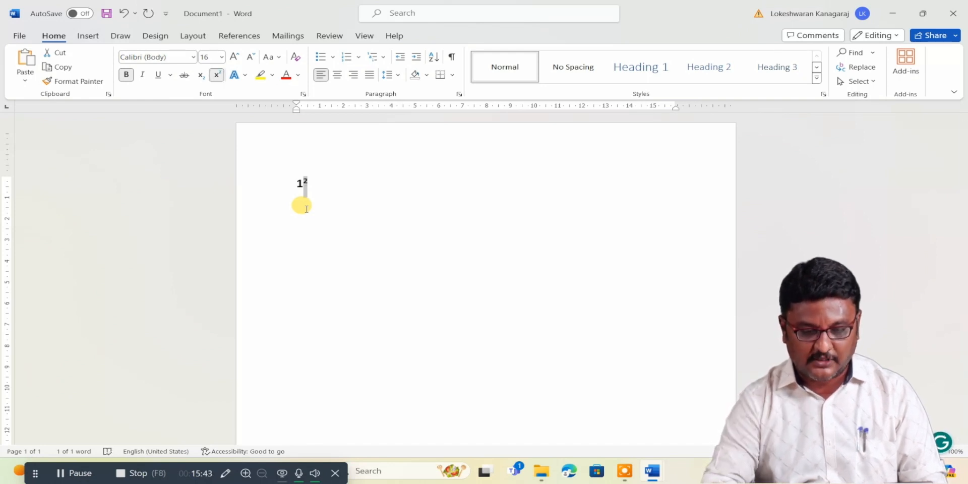
{"action": "key", "text": "ctrl+shift+equal"}
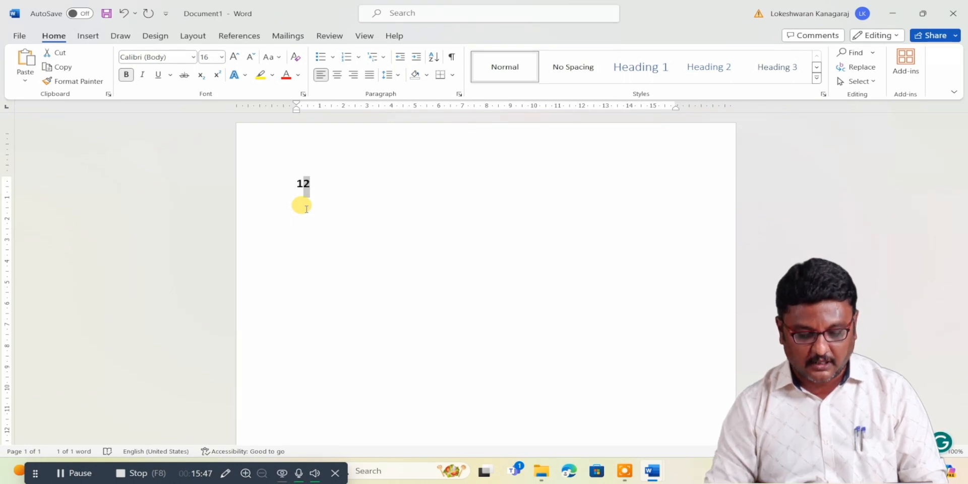
Step: Toggle superscript on and off for the digit 2 of "12", and do the same twice with subscript
{"action": "key", "text": "ctrl+shift+equal"}
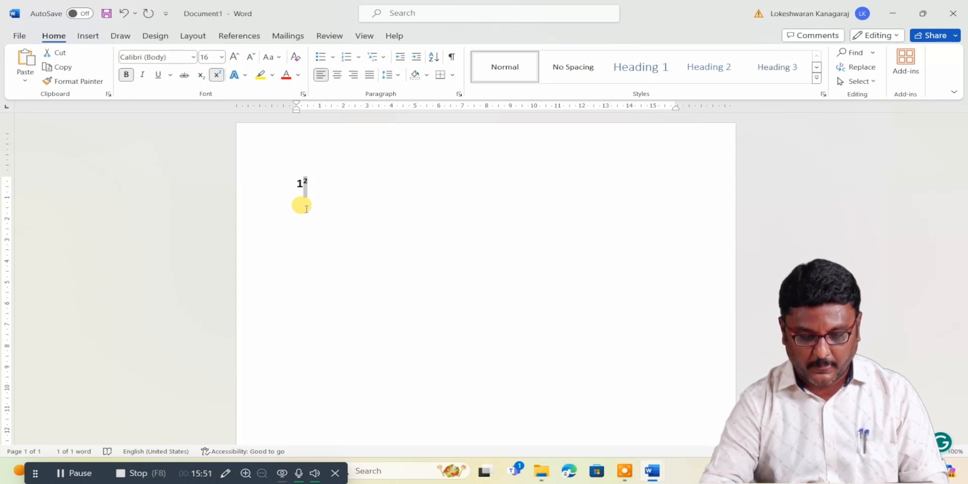
{"action": "key", "text": "ctrl+shift+equal"}
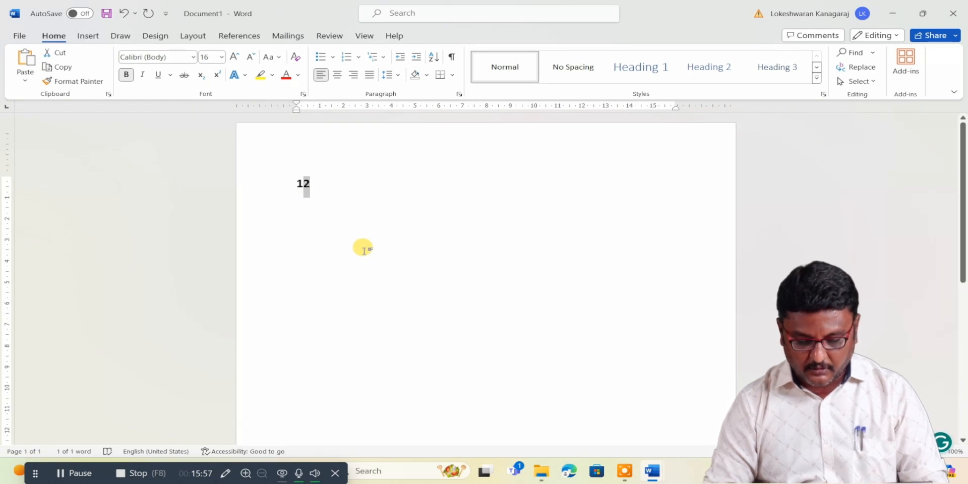
{"action": "key", "text": "ctrl+equal"}
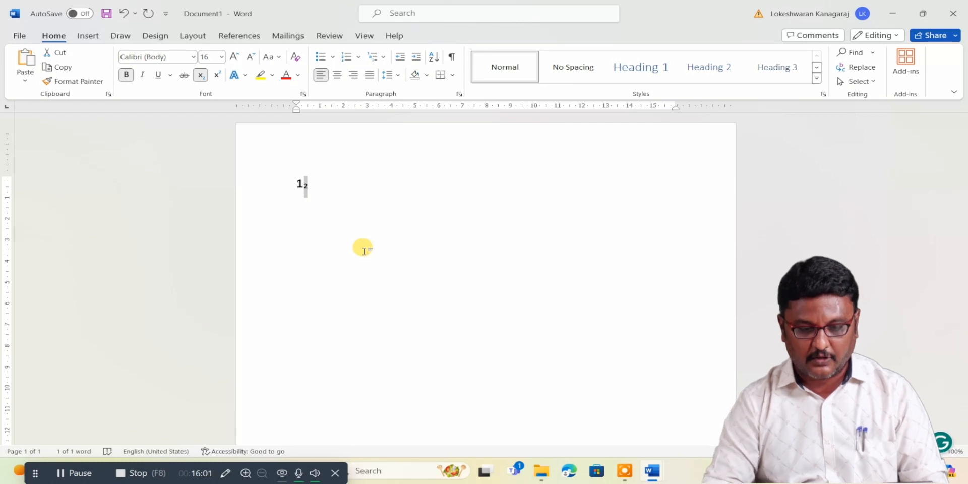
{"action": "key", "text": "ctrl+equal"}
{"action": "key", "text": "ctrl+equal"}
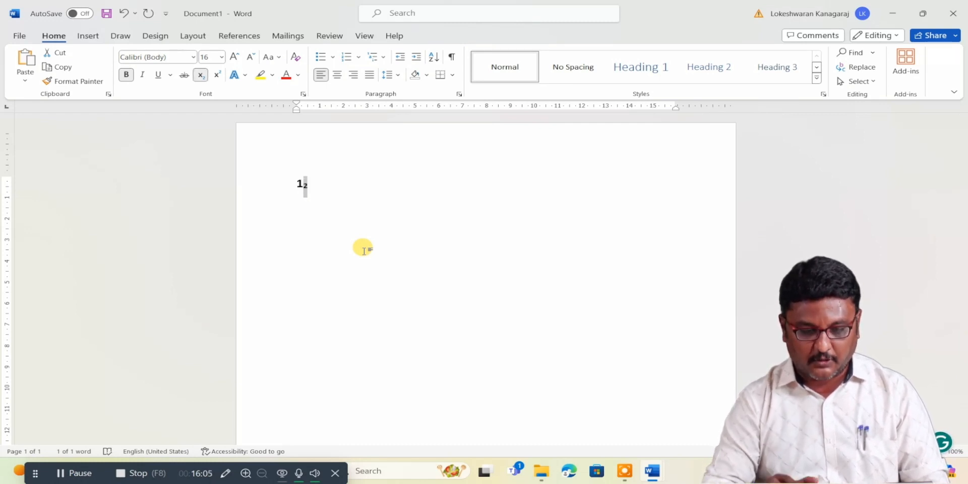
{"action": "key", "text": "ctrl+equal"}
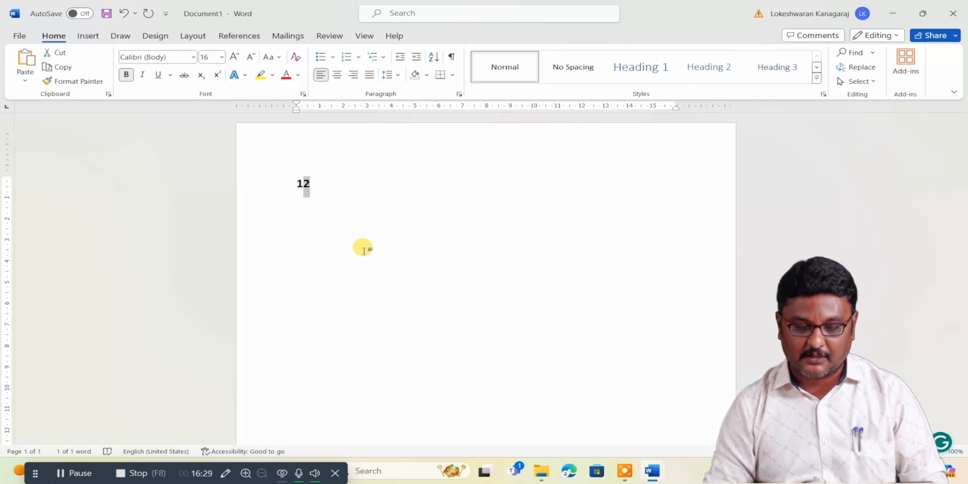
Step: Delete "12" from the page and enter a person's first name in its place
{"action": "key", "text": "BackSpace"}
{"action": "key", "text": "BackSpace"}
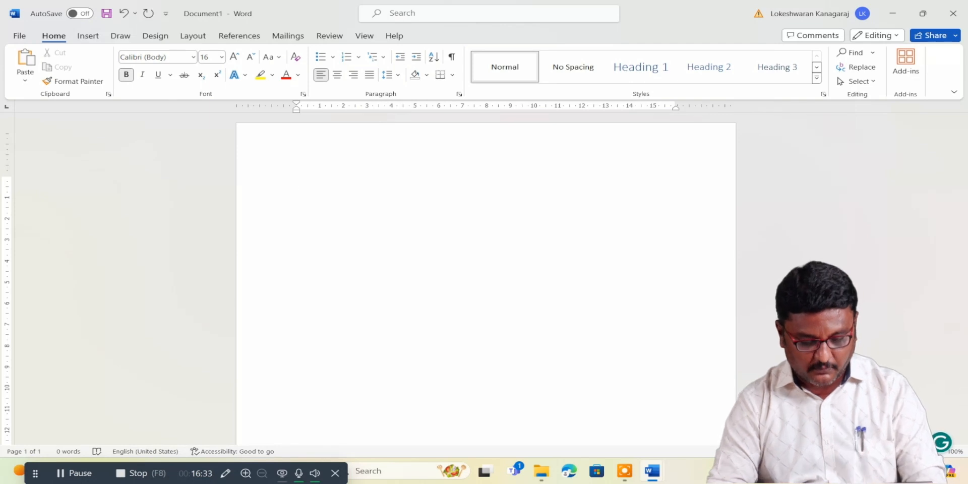
{"action": "type", "text": "lokes"}
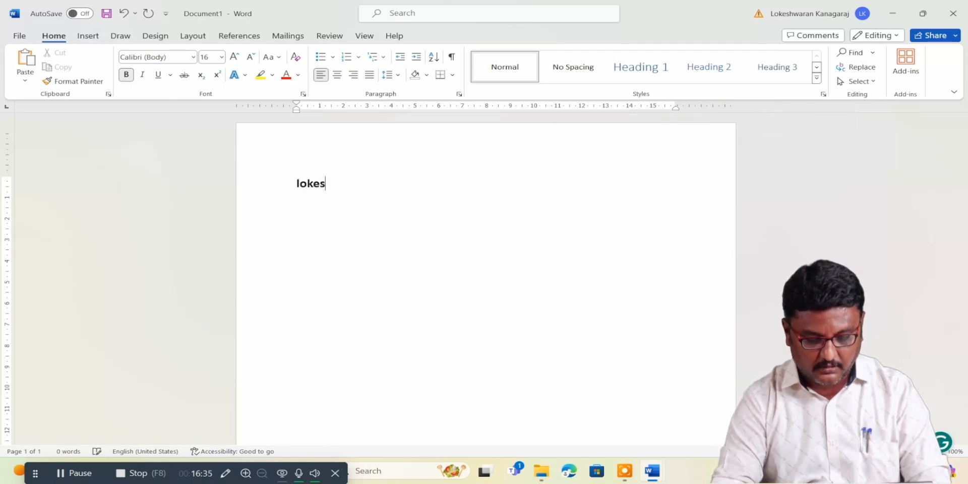
{"action": "type", "text": "hwaran"}
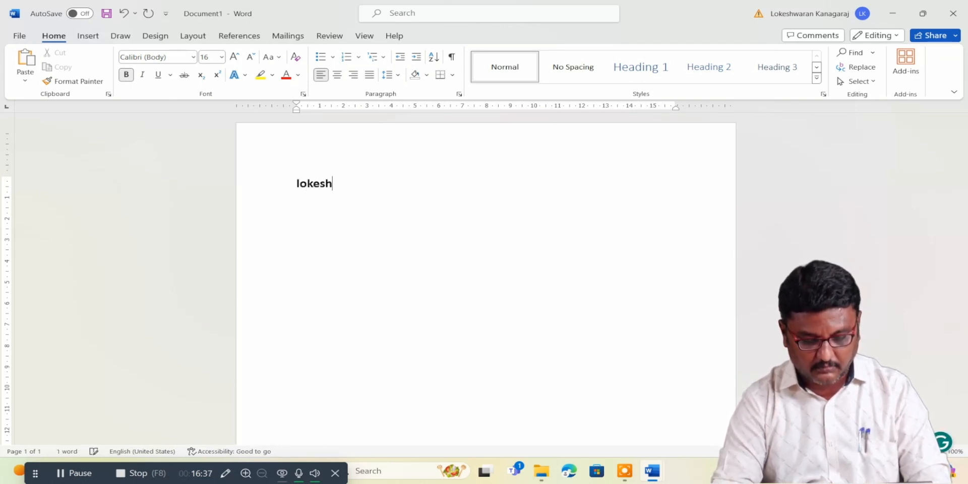
Step: Select the whole typed name and set its font size to 18
{"action": "key", "text": "shift+Left"}
{"action": "key", "text": "shift+Left"}
{"action": "key", "text": "shift+Left"}
{"action": "key", "text": "shift+Left"}
{"action": "key", "text": "shift+Left"}
{"action": "key", "text": "shift+Left"}
{"action": "key", "text": "shift+Left"}
{"action": "key", "text": "shift+Left"}
{"action": "key", "text": "shift+Left"}
{"action": "key", "text": "shift+Left"}
{"action": "key", "text": "shift+Left"}
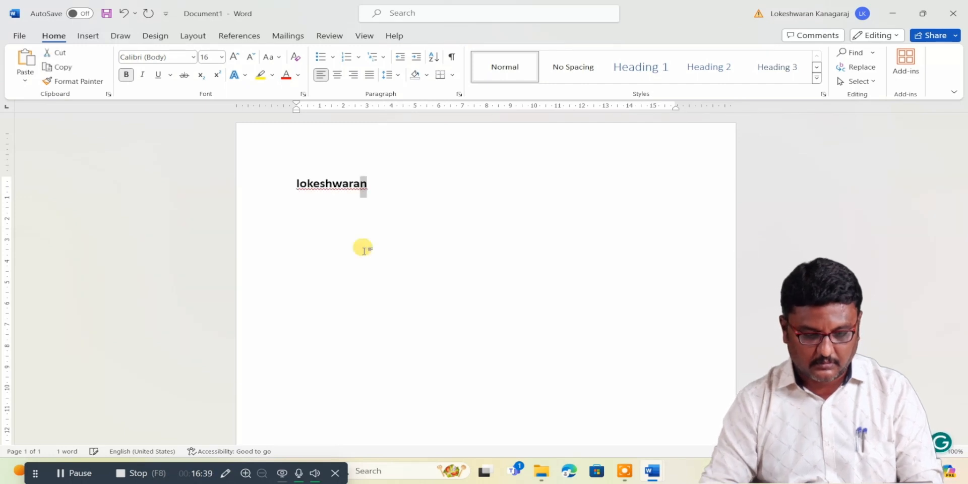
{"action": "left_click", "coordinate": [221, 57]}
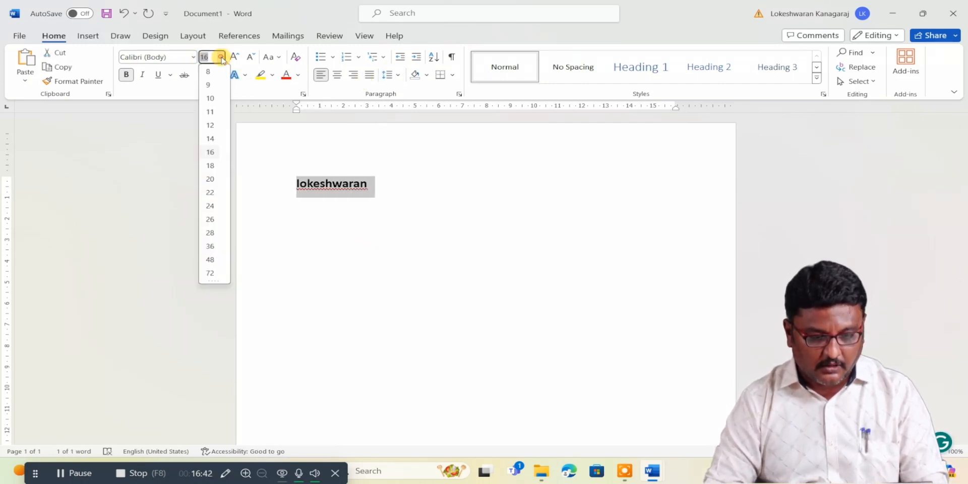
{"action": "left_click", "coordinate": [210, 165]}
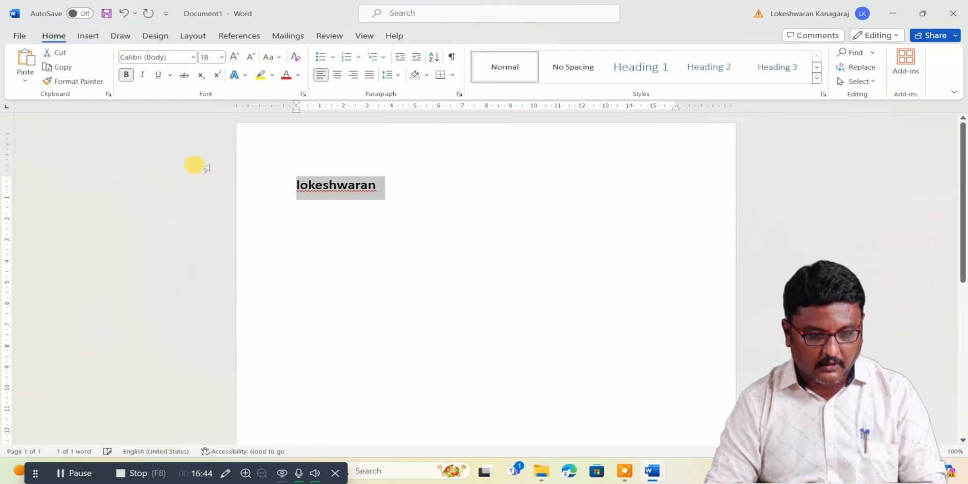
Step: Colour the selected name red and apply the orange-outlined text effect to it
{"action": "left_click", "coordinate": [287, 77]}
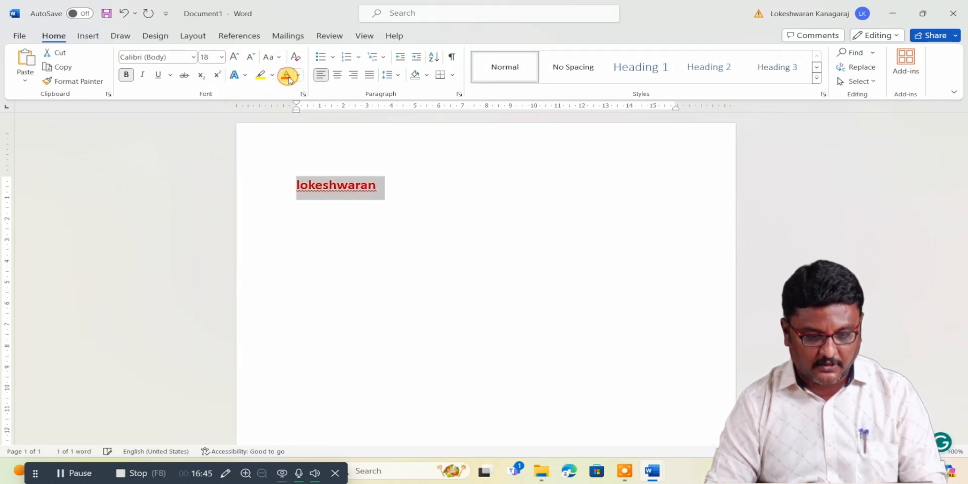
{"action": "left_click", "coordinate": [244, 75]}
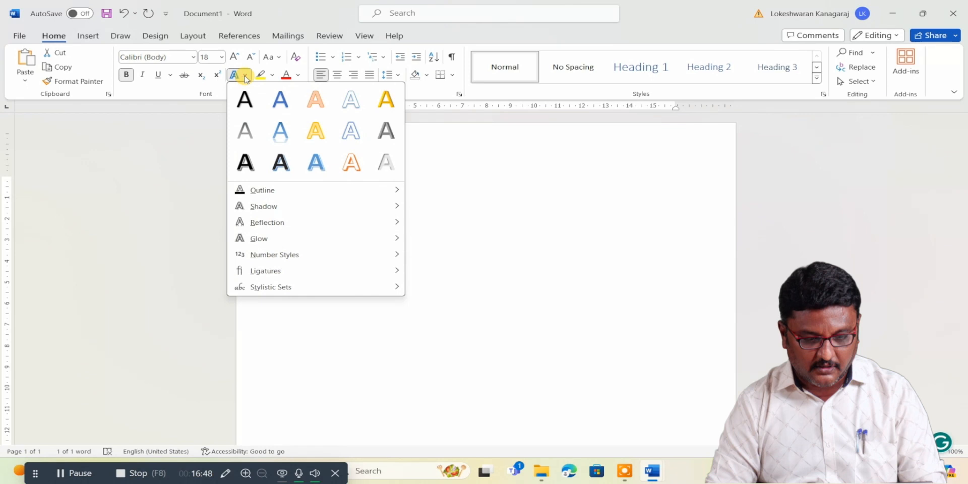
{"action": "left_click", "coordinate": [348, 159]}
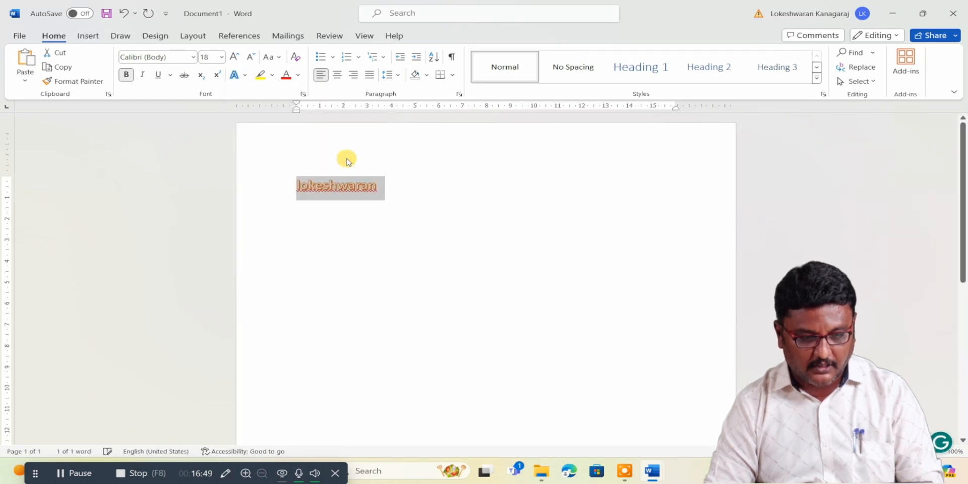
Step: Try font size 11 on the selected name and settle on size 24
{"action": "left_click", "coordinate": [221, 57]}
{"action": "left_click", "coordinate": [214, 113]}
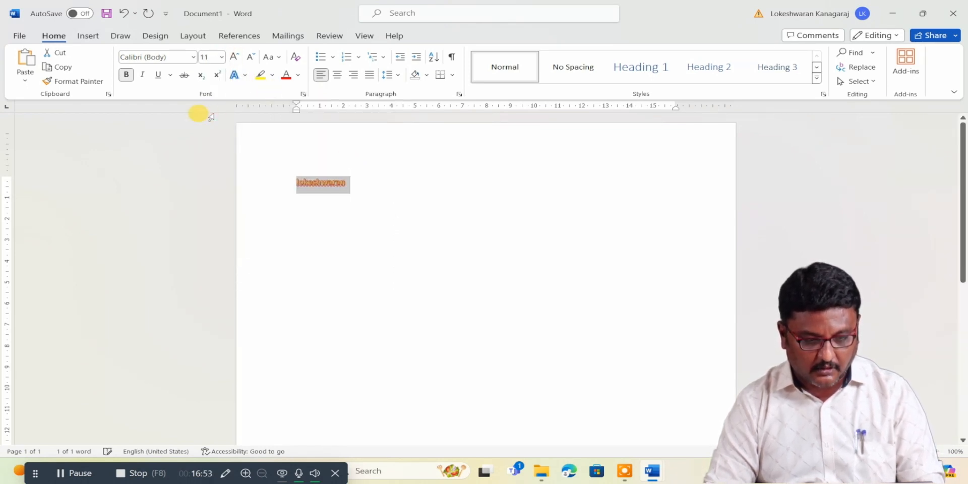
{"action": "left_click", "coordinate": [222, 56]}
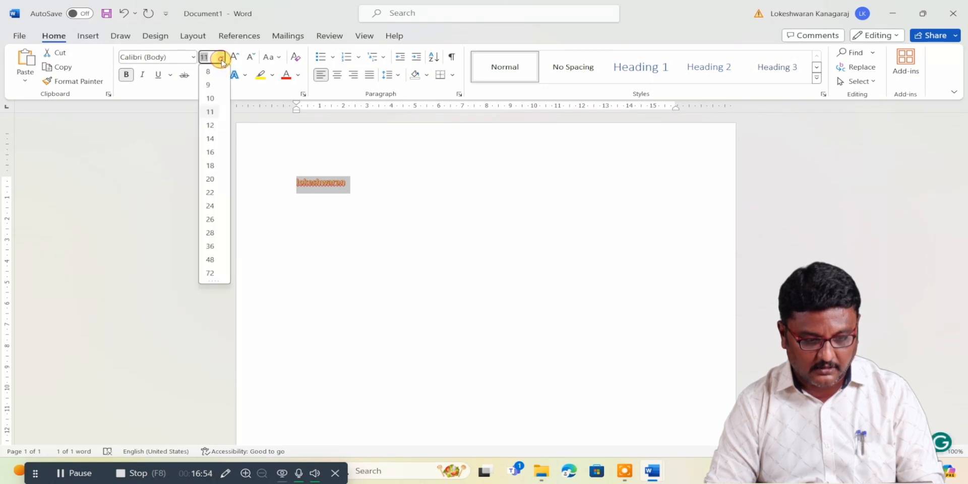
{"action": "left_click", "coordinate": [210, 206]}
Step: Add three line breaks after the name and enter "fxgfdgfdg" on the new line
{"action": "left_click", "coordinate": [425, 191]}
{"action": "key", "text": "Return"}
{"action": "key", "text": "Return"}
{"action": "key", "text": "Return"}
{"action": "type", "text": "fxgfdgfdg"}
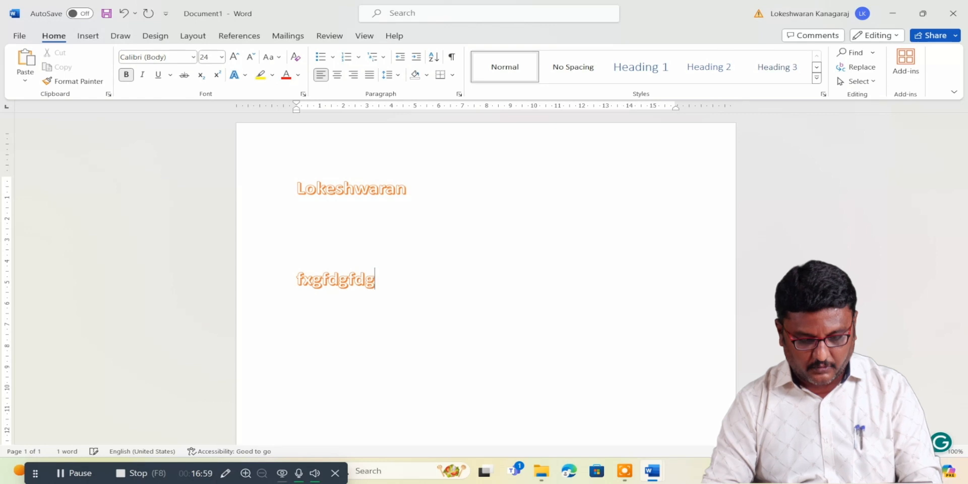
Step: Select the word "fxgfdgfdg" and clear all of its formatting
{"action": "key", "text": "shift+Left"}
{"action": "key", "text": "shift+Left"}
{"action": "key", "text": "shift+Left"}
{"action": "key", "text": "shift+Left"}
{"action": "key", "text": "shift+Left"}
{"action": "key", "text": "shift+Left"}
{"action": "key", "text": "shift+Left"}
{"action": "key", "text": "shift+Left"}
{"action": "key", "text": "shift+Left"}
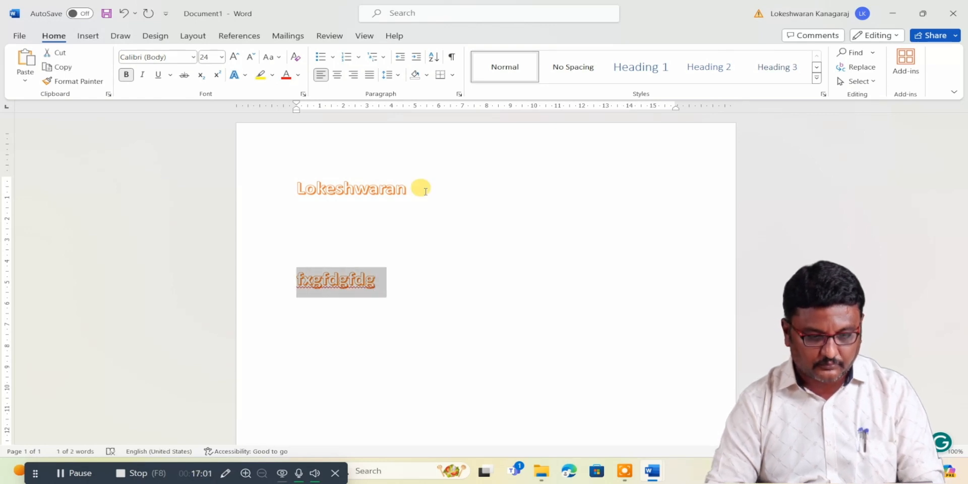
{"action": "left_click", "coordinate": [296, 57]}
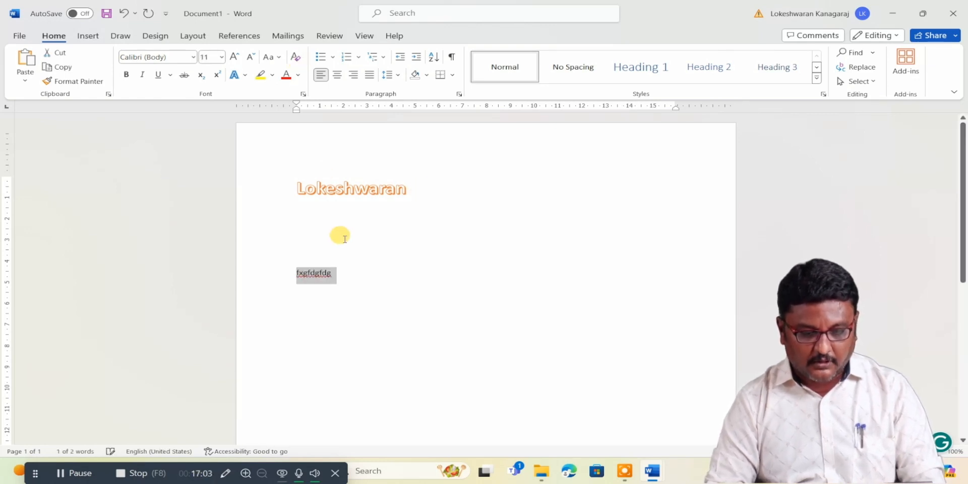
Step: Copy the formatting of the whole outlined name onto the word "fxgfdgfdg" with Format Painter
{"action": "left_click_drag", "start_coordinate": [339, 233], "coordinate": [362, 182]}
{"action": "left_click", "coordinate": [362, 183]}
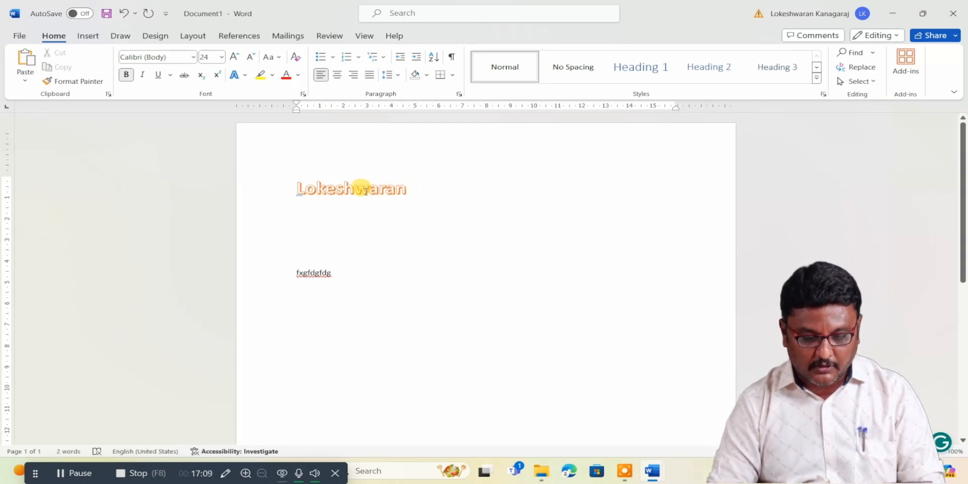
{"action": "left_click", "coordinate": [322, 273]}
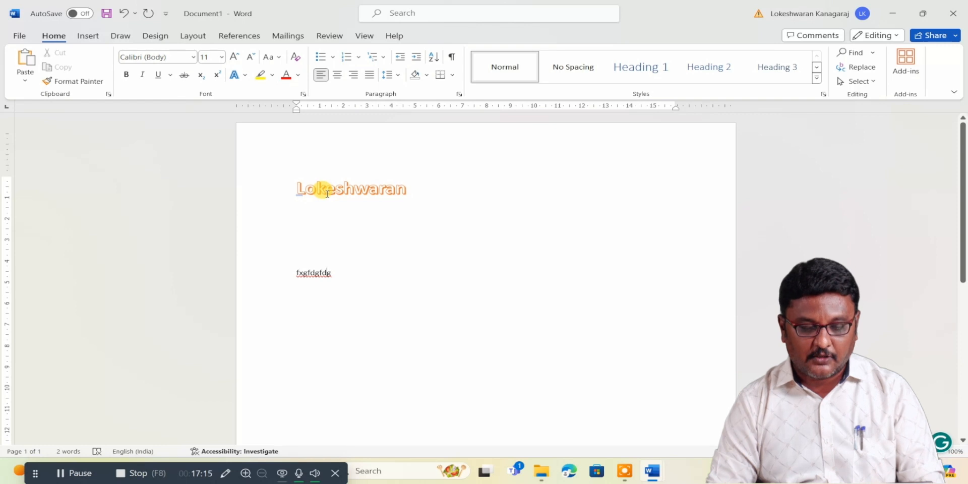
{"action": "left_click", "coordinate": [296, 190]}
{"action": "key", "text": "shift+Right"}
{"action": "key", "text": "shift+Right"}
{"action": "key", "text": "shift+Right"}
{"action": "key", "text": "shift+Right"}
{"action": "key", "text": "shift+Right"}
{"action": "key", "text": "shift+Right"}
{"action": "key", "text": "shift+Right"}
{"action": "key", "text": "shift+Right"}
{"action": "key", "text": "shift+Right"}
{"action": "key", "text": "shift+Right"}
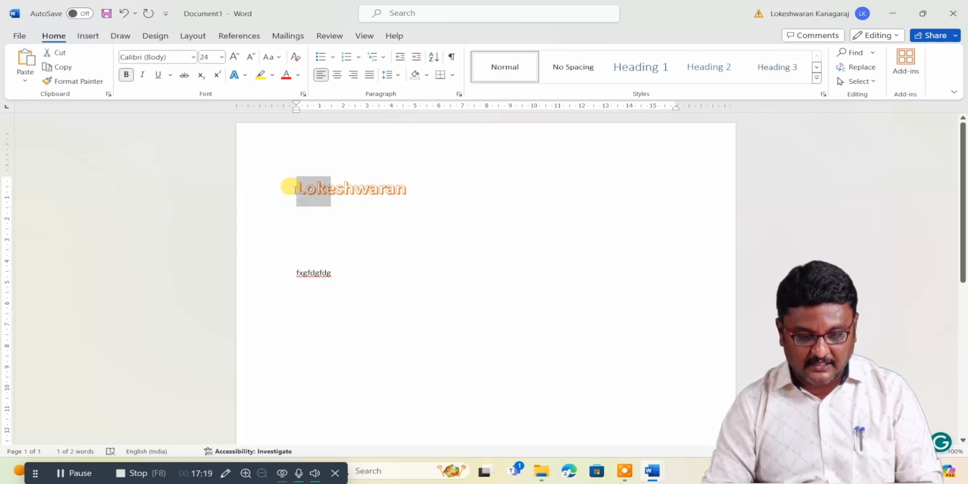
{"action": "key", "text": "shift+Right"}
{"action": "key", "text": "shift+Right"}
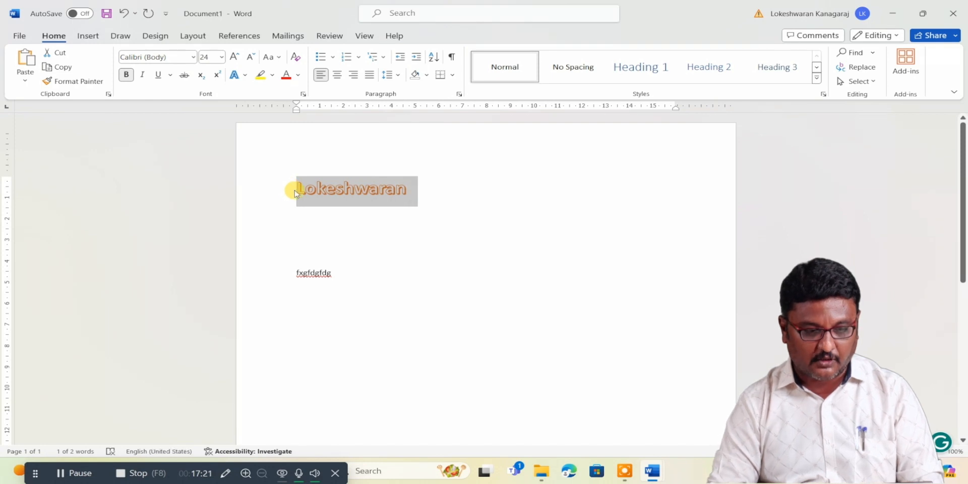
{"action": "left_click", "coordinate": [95, 82]}
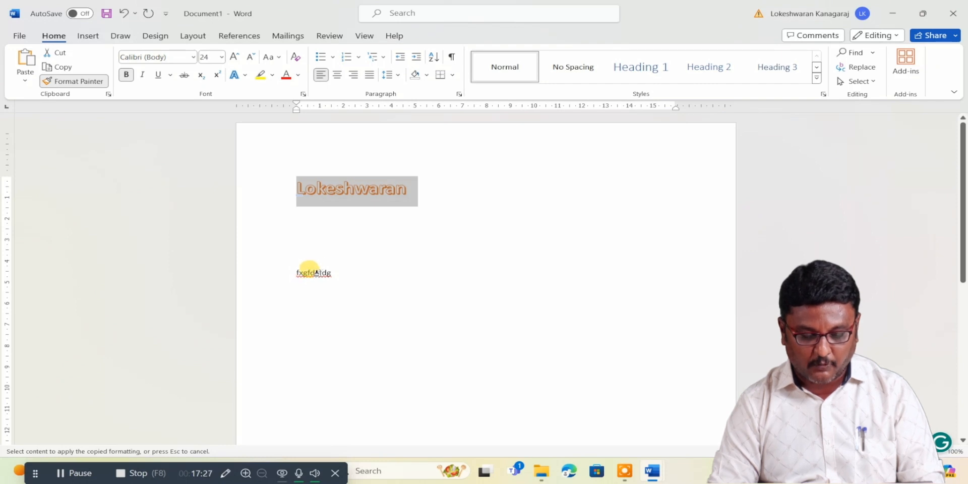
{"action": "left_click", "coordinate": [316, 272]}
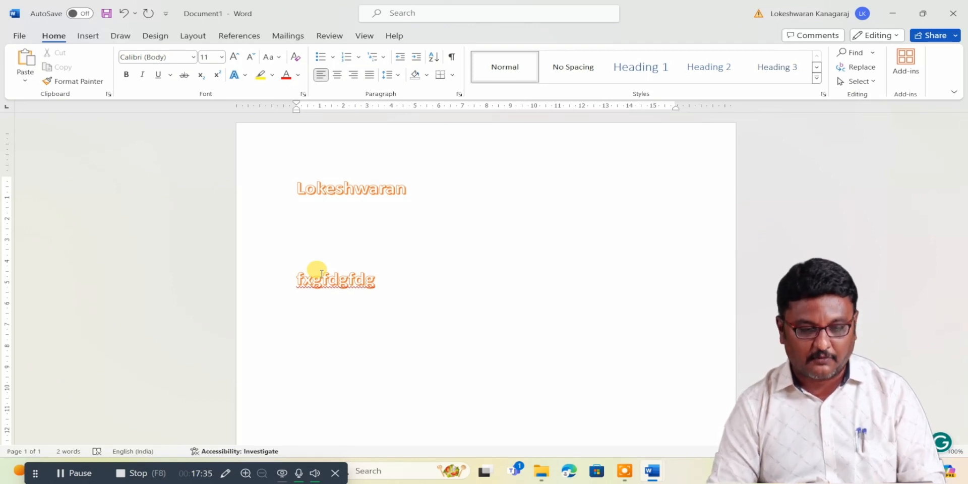
Step: Select everything from the name down to "fxgfdgfdg" and delete it, leaving the page empty
{"action": "left_click", "coordinate": [296, 190]}
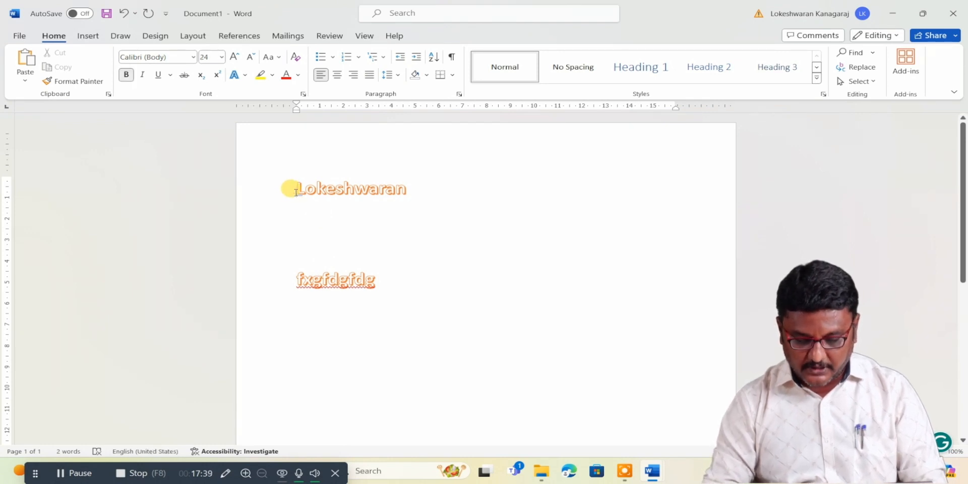
{"action": "key", "text": "shift+Down"}
{"action": "key", "text": "shift+Down"}
{"action": "key", "text": "shift+Down"}
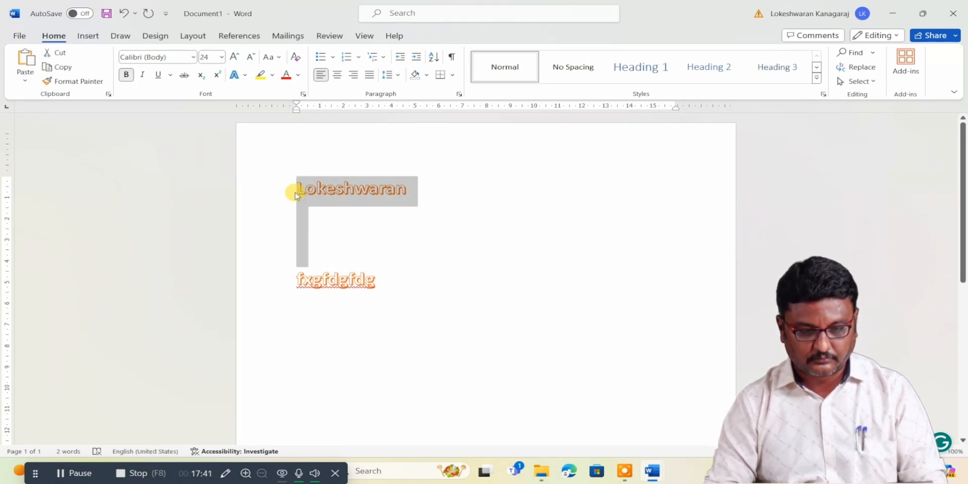
{"action": "key", "text": "shift+Down"}
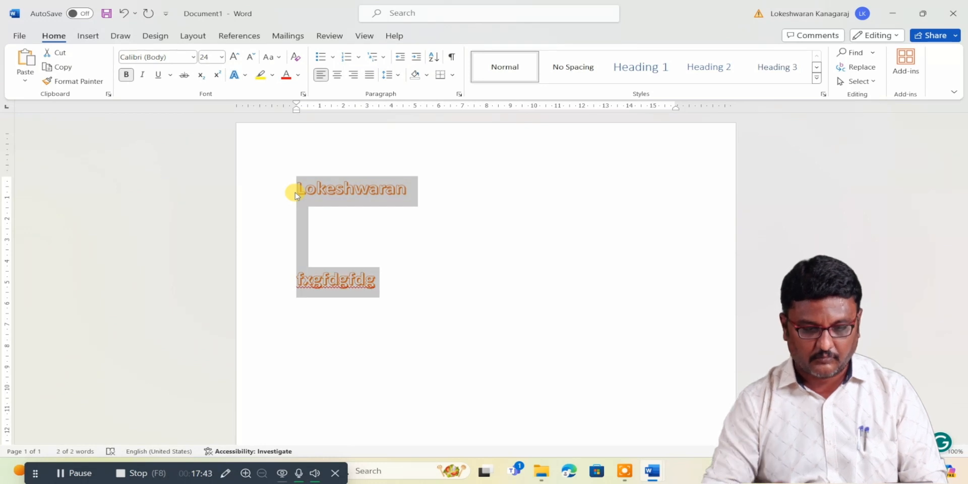
{"action": "key", "text": "Delete"}
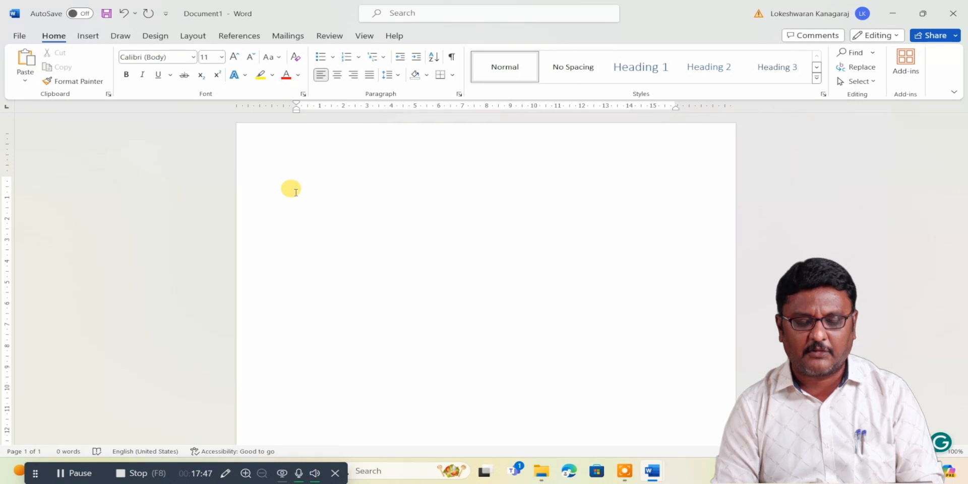
Step: Enter a short first name on the empty page and align it centred, right and finally left
{"action": "type", "text": "lokesh"}
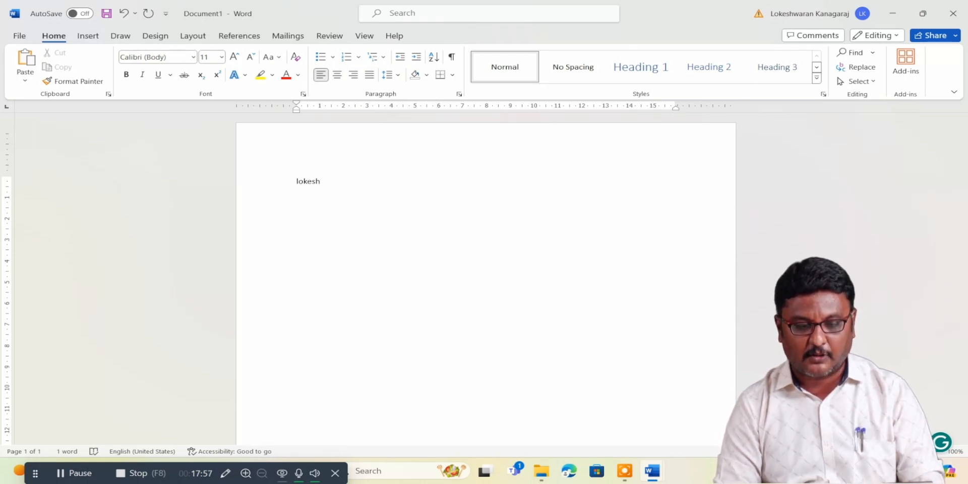
{"action": "key", "text": "ctrl+e"}
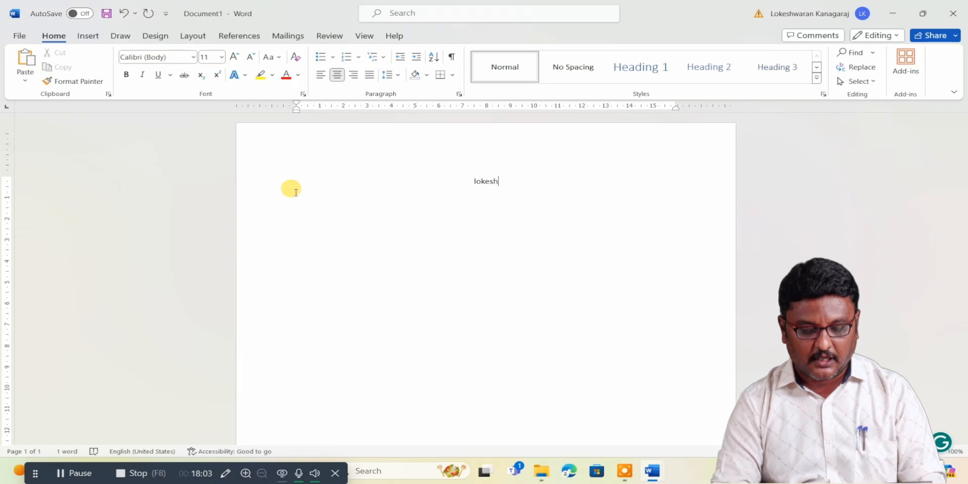
{"action": "key", "text": "ctrl+r"}
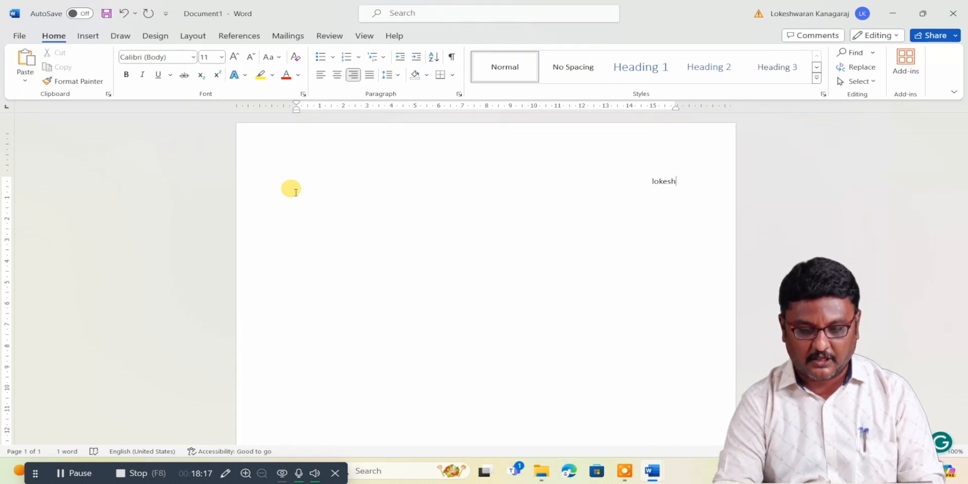
{"action": "key", "text": "ctrl+l"}
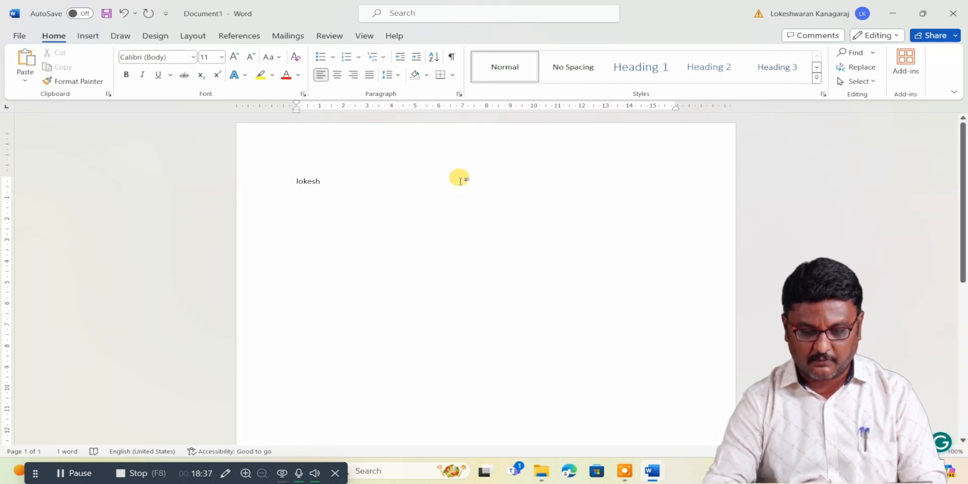
Step: Delete the short name from the page and switch to the open "UNIT I" document
{"action": "key", "text": "BackSpace"}
{"action": "key", "text": "BackSpace"}
{"action": "key", "text": "BackSpace"}
{"action": "key", "text": "BackSpace"}
{"action": "key", "text": "BackSpace"}
{"action": "key", "text": "BackSpace"}
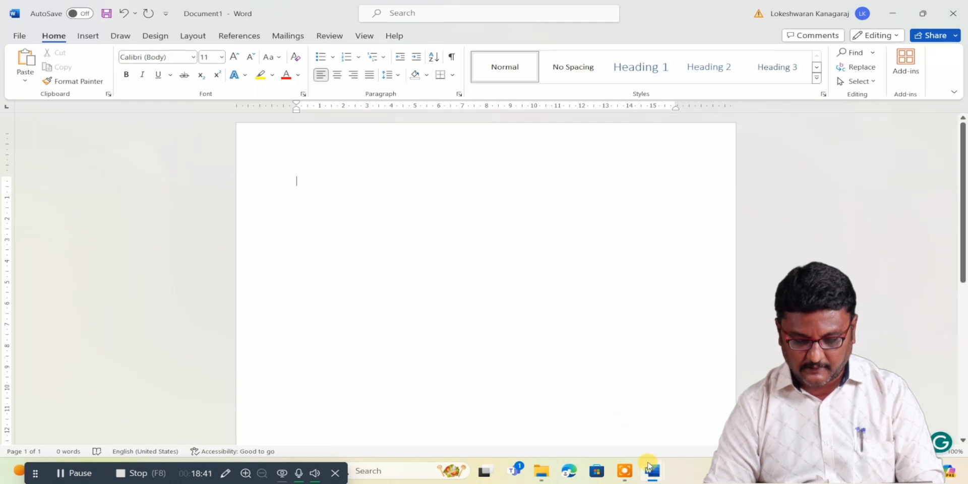
{"action": "mouse_move", "coordinate": [654, 474]}
{"action": "left_click", "coordinate": [607, 424]}
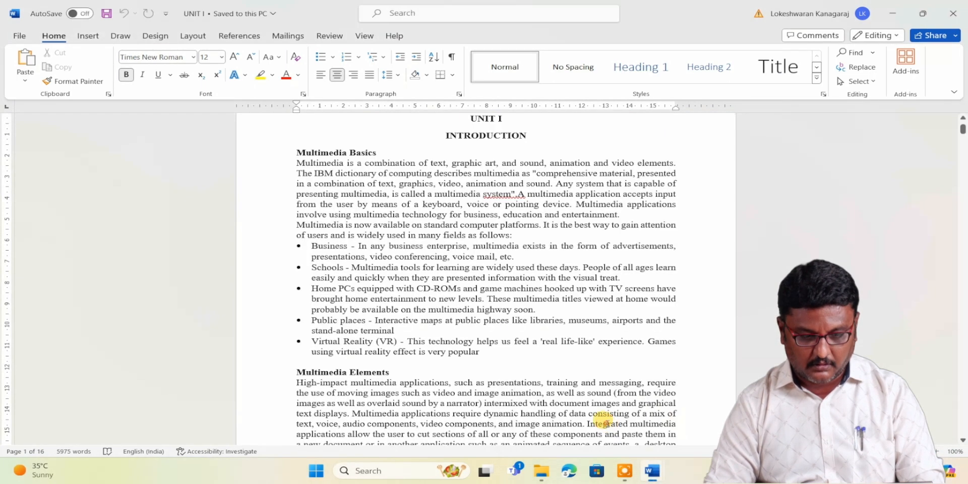
Step: Copy the seven lines of body text directly below the "Multimedia Basics" heading
{"action": "left_click", "coordinate": [291, 157]}
{"action": "key", "text": "shift+Down"}
{"action": "key", "text": "shift+Down"}
{"action": "key", "text": "shift+Down"}
{"action": "key", "text": "shift+Down"}
{"action": "key", "text": "shift+Down"}
{"action": "key", "text": "shift+Down"}
{"action": "key", "text": "ctrl+c"}
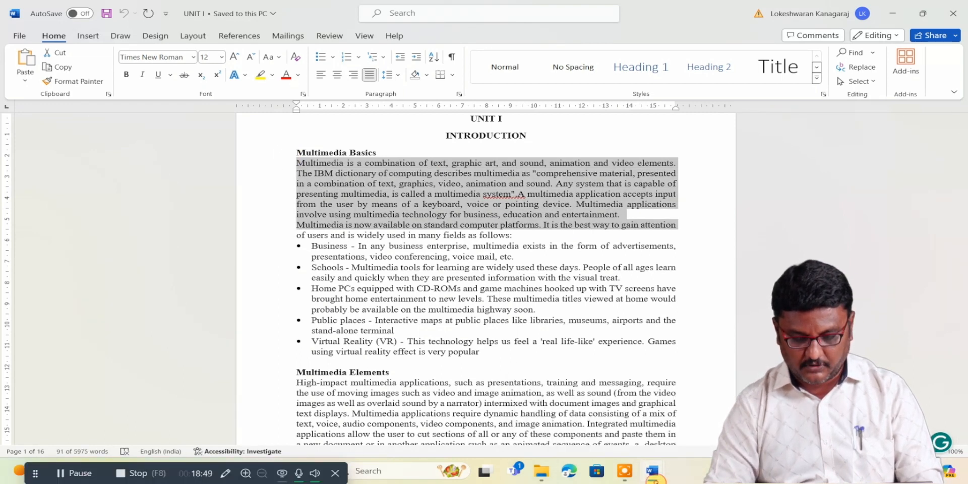
Step: Switch to the empty Document1 and paste the copied multimedia text into it
{"action": "mouse_move", "coordinate": [654, 478]}
{"action": "left_click", "coordinate": [675, 423]}
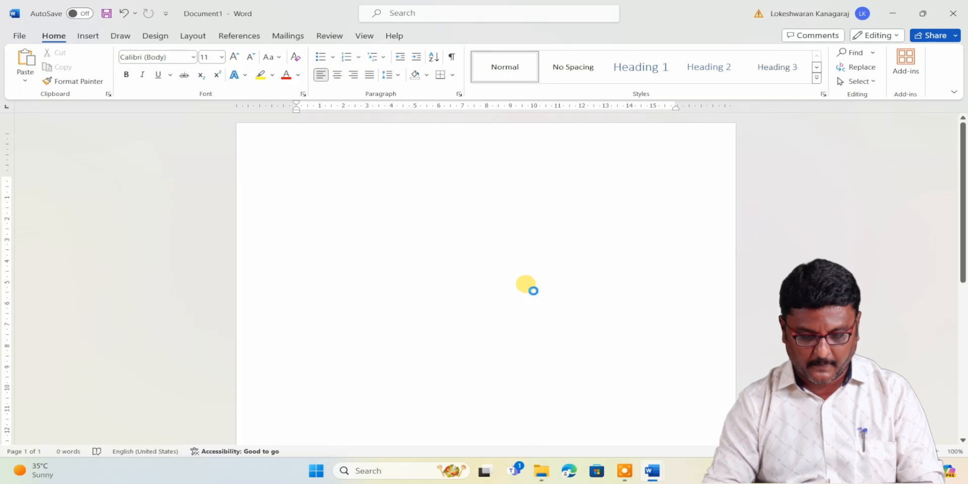
{"action": "key", "text": "ctrl+v"}
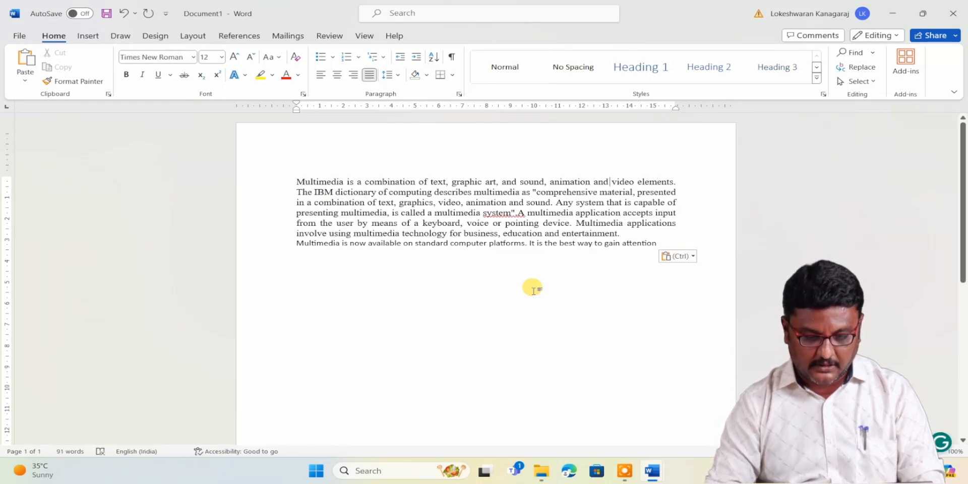
Step: Select all the pasted text from its beginning and align it left
{"action": "key", "text": "Left"}
{"action": "key", "text": "Left"}
{"action": "key", "text": "Left"}
{"action": "key", "text": "Left"}
{"action": "key", "text": "Left"}
{"action": "key", "text": "Left"}
{"action": "key", "text": "Left"}
{"action": "key", "text": "Left"}
{"action": "key", "text": "Left"}
{"action": "key", "text": "Left"}
{"action": "key", "text": "Left"}
{"action": "key", "text": "Left"}
{"action": "key", "text": "Left"}
{"action": "key", "text": "Left"}
{"action": "key", "text": "Left"}
{"action": "key", "text": "Left"}
{"action": "key", "text": "Left"}
{"action": "key", "text": "Left"}
{"action": "key", "text": "Left"}
{"action": "key", "text": "Left"}
{"action": "key", "text": "Left"}
{"action": "key", "text": "Left"}
{"action": "key", "text": "Left"}
{"action": "key", "text": "Left"}
{"action": "key", "text": "Left"}
{"action": "key", "text": "Left"}
{"action": "key", "text": "Left"}
{"action": "key", "text": "Left"}
{"action": "key", "text": "Left"}
{"action": "key", "text": "Left"}
{"action": "key", "text": "Left"}
{"action": "key", "text": "Left"}
{"action": "key", "text": "Left"}
{"action": "key", "text": "Left"}
{"action": "key", "text": "Left"}
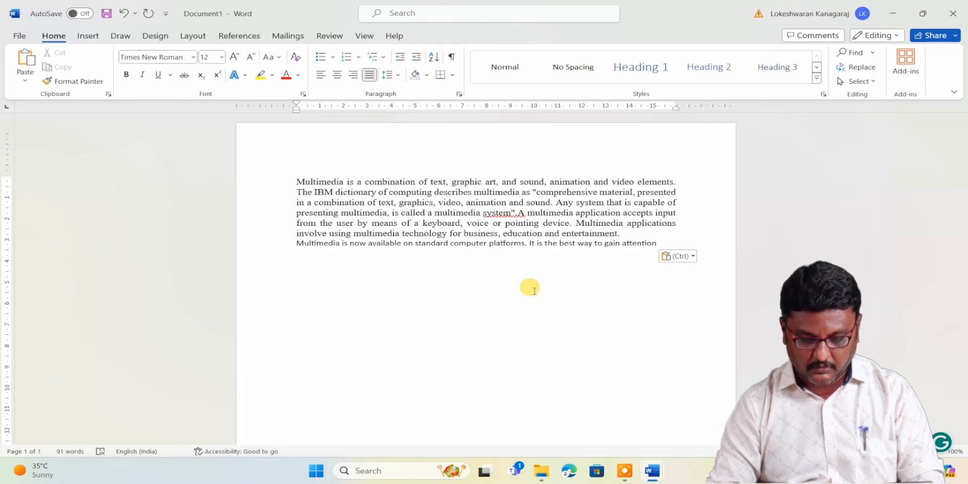
{"action": "key", "text": "shift+Down"}
{"action": "key", "text": "shift+Down"}
{"action": "key", "text": "shift+Down"}
{"action": "key", "text": "shift+Down"}
{"action": "key", "text": "shift+Down"}
{"action": "key", "text": "shift+Down"}
{"action": "key", "text": "shift+Down"}
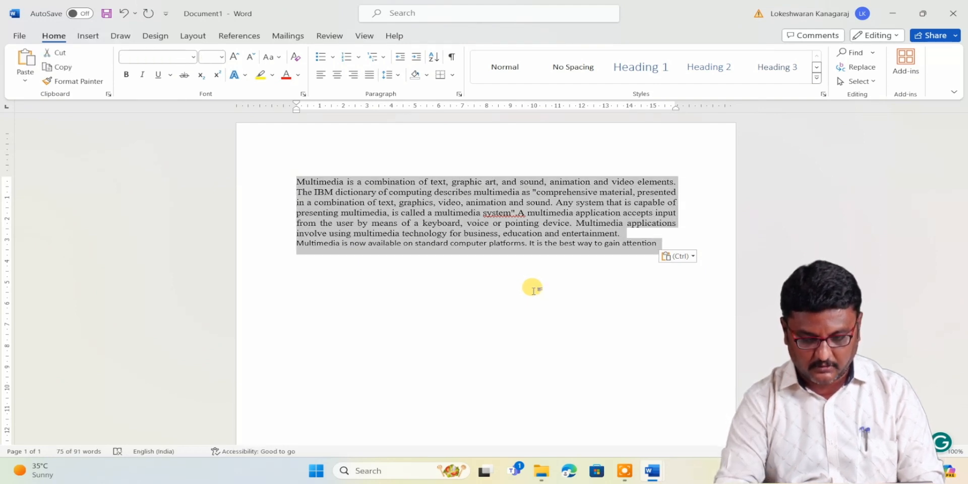
{"action": "key", "text": "ctrl+j"}
{"action": "key", "text": "ctrl+l"}
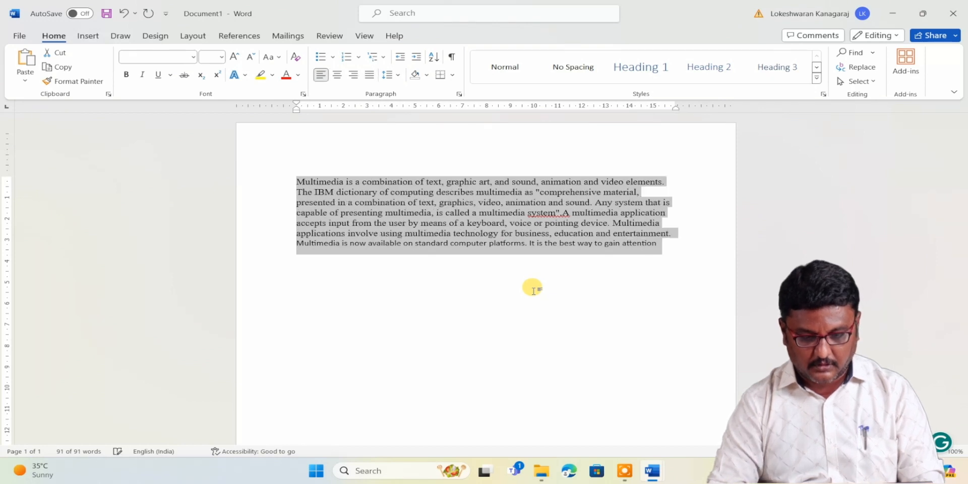
{"action": "left_click", "coordinate": [590, 391]}
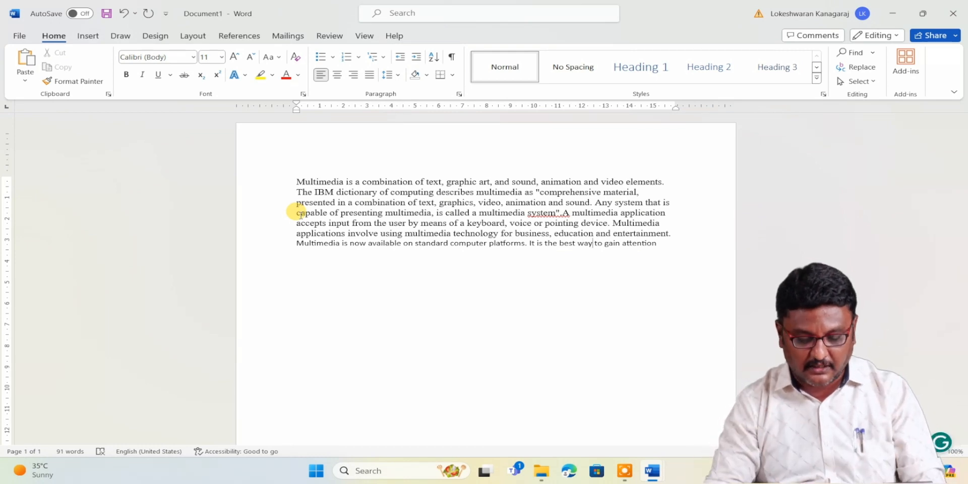
Step: Select the whole pasted text again from its first line and justify it
{"action": "key", "text": "Up"}
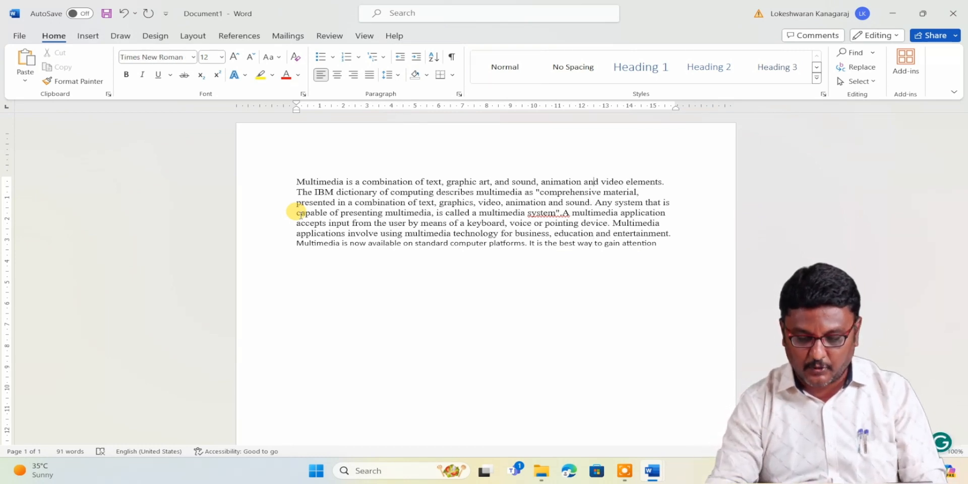
{"action": "key", "text": "Up"}
{"action": "key", "text": "Up"}
{"action": "key", "text": "Up"}
{"action": "key", "text": "Up"}
{"action": "key", "text": "Up"}
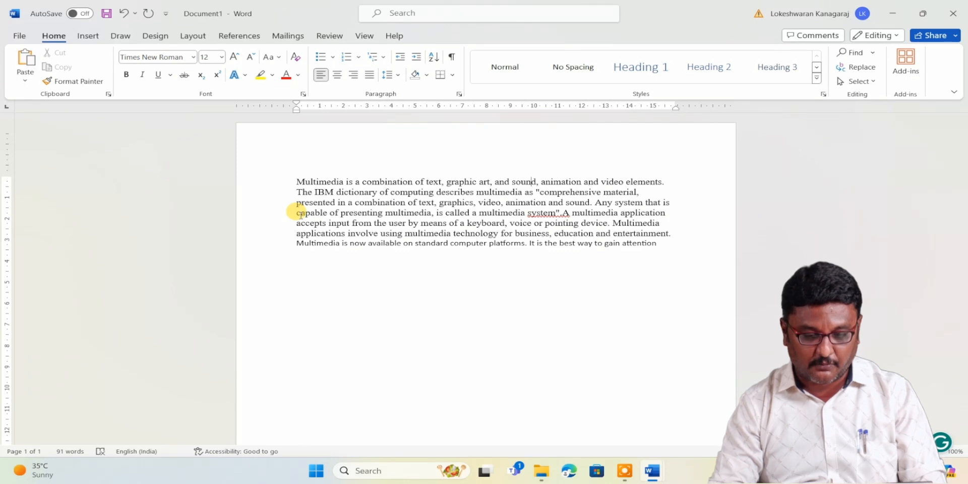
{"action": "key", "text": "Left"}
{"action": "key", "text": "Left"}
{"action": "key", "text": "Left"}
{"action": "key", "text": "shift+Down"}
{"action": "key", "text": "shift+Down"}
{"action": "key", "text": "shift+Down"}
{"action": "key", "text": "shift+Down"}
{"action": "key", "text": "shift+Down"}
{"action": "key", "text": "shift+Down"}
{"action": "key", "text": "shift+Down"}
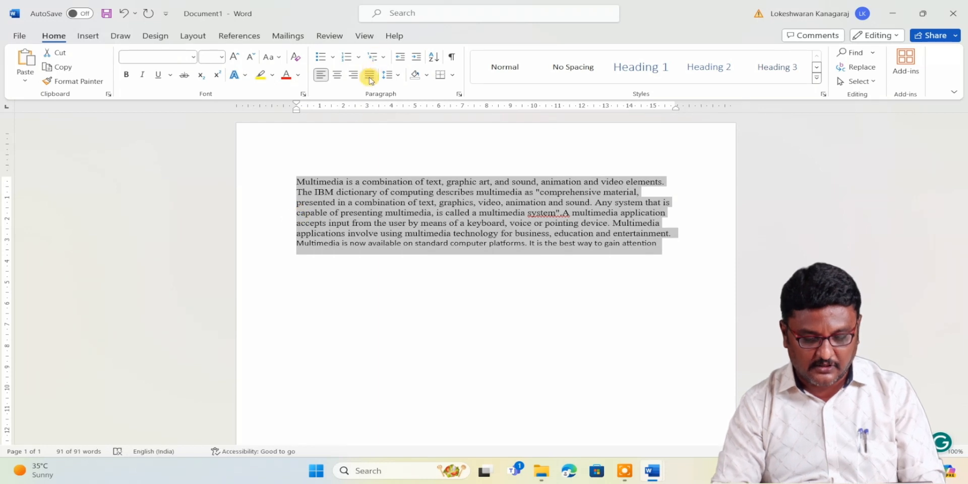
{"action": "key", "text": "ctrl+j"}
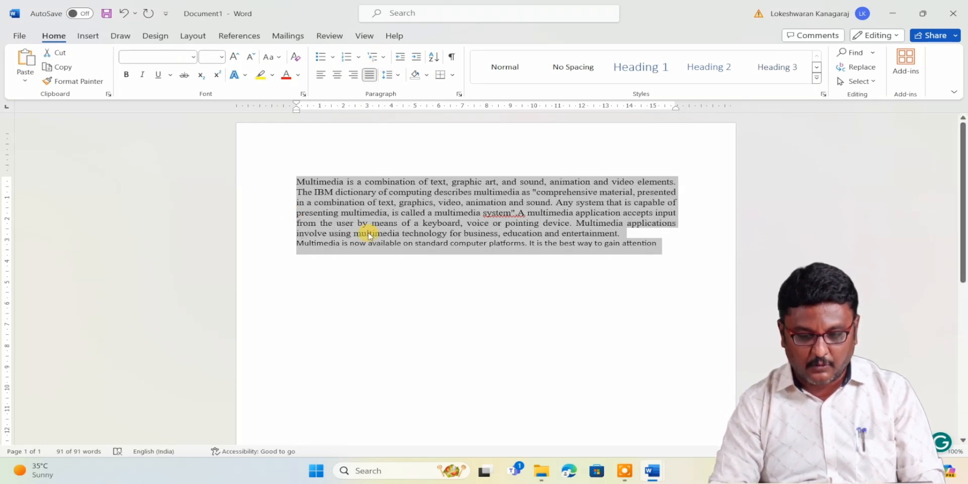
{"action": "left_click", "coordinate": [510, 318]}
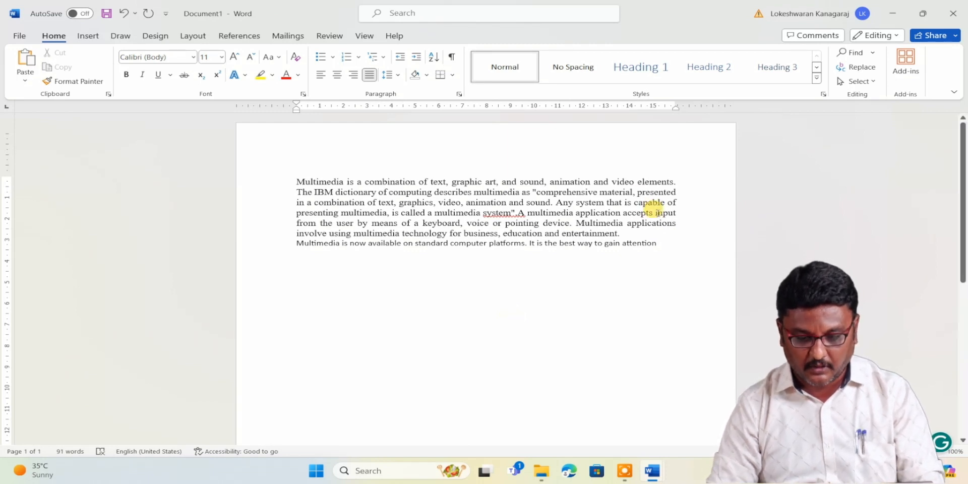
Step: Delete "It is the best way to gain attention" from the last line so the text ends at "platforms."
{"action": "left_click", "coordinate": [661, 237]}
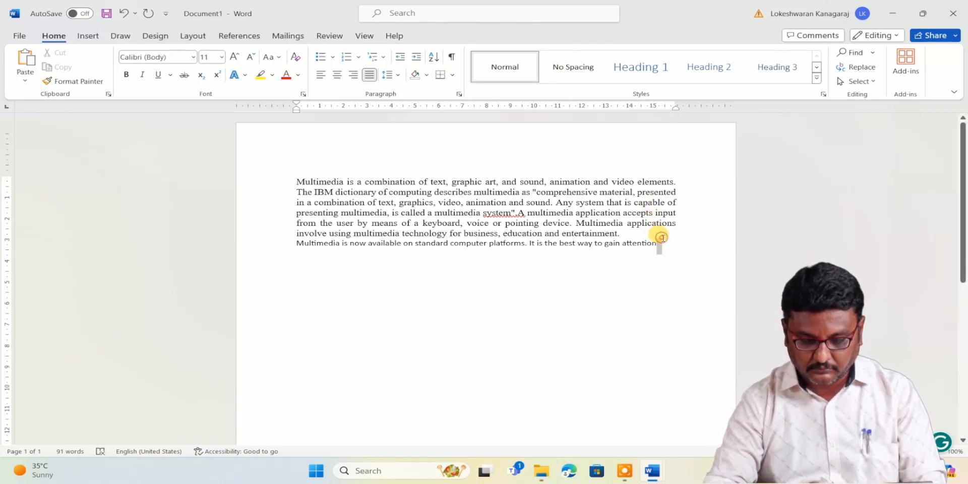
{"action": "key", "text": "BackSpace"}
{"action": "key", "text": "BackSpace"}
{"action": "key", "text": "BackSpace"}
{"action": "key", "text": "BackSpace"}
{"action": "key", "text": "BackSpace"}
{"action": "key", "text": "BackSpace"}
{"action": "key", "text": "BackSpace"}
{"action": "key", "text": "BackSpace"}
{"action": "key", "text": "BackSpace"}
{"action": "key", "text": "BackSpace"}
{"action": "key", "text": "BackSpace"}
{"action": "key", "text": "BackSpace"}
{"action": "key", "text": "BackSpace"}
{"action": "key", "text": "BackSpace"}
{"action": "key", "text": "BackSpace"}
{"action": "key", "text": "BackSpace"}
{"action": "key", "text": "BackSpace"}
{"action": "key", "text": "BackSpace"}
{"action": "key", "text": "BackSpace"}
{"action": "key", "text": "BackSpace"}
{"action": "key", "text": "BackSpace"}
{"action": "key", "text": "BackSpace"}
{"action": "key", "text": "BackSpace"}
{"action": "key", "text": "BackSpace"}
{"action": "key", "text": "BackSpace"}
{"action": "key", "text": "BackSpace"}
{"action": "key", "text": "BackSpace"}
{"action": "key", "text": "BackSpace"}
{"action": "key", "text": "BackSpace"}
{"action": "key", "text": "BackSpace"}
{"action": "key", "text": "BackSpace"}
{"action": "key", "text": "BackSpace"}
{"action": "key", "text": "BackSpace"}
{"action": "key", "text": "BackSpace"}
{"action": "key", "text": "BackSpace"}
{"action": "key", "text": "BackSpace"}
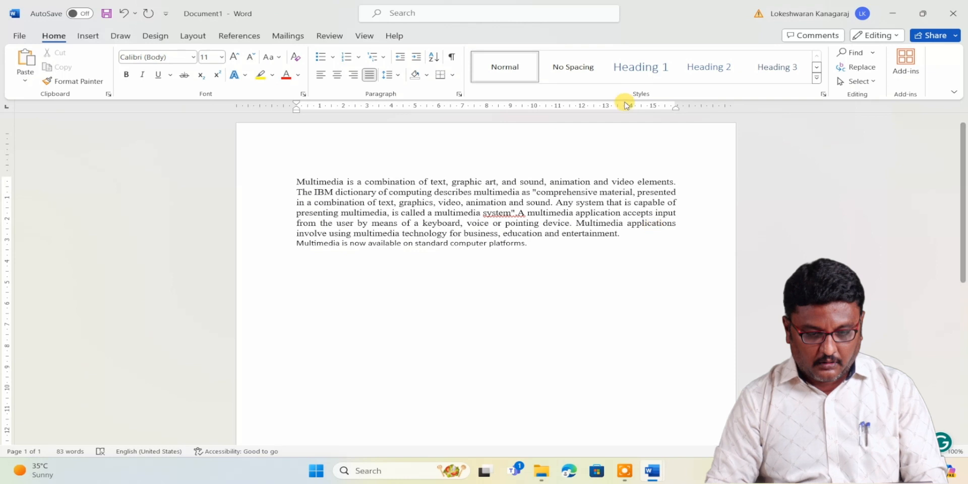
Step: Indent the first line of the pasted paragraph by one tab and remove the indent again
{"action": "left_click", "coordinate": [296, 183]}
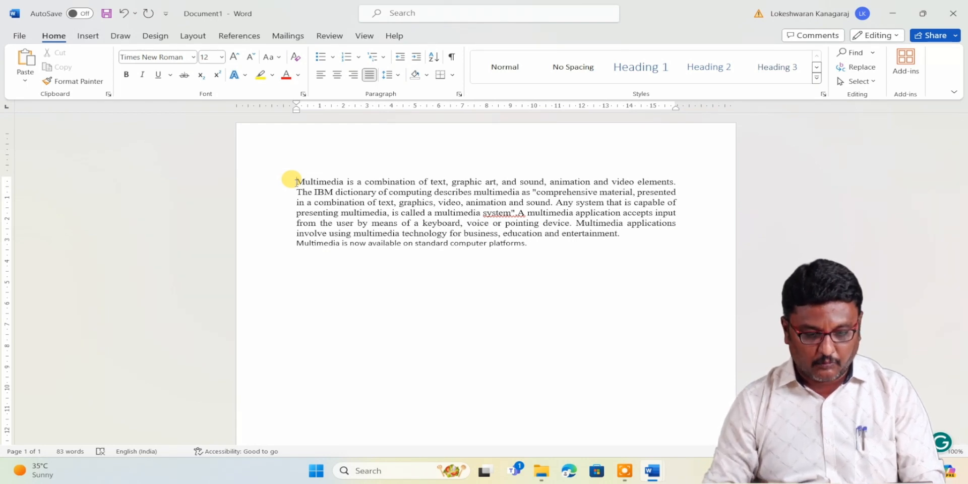
{"action": "key", "text": "Tab"}
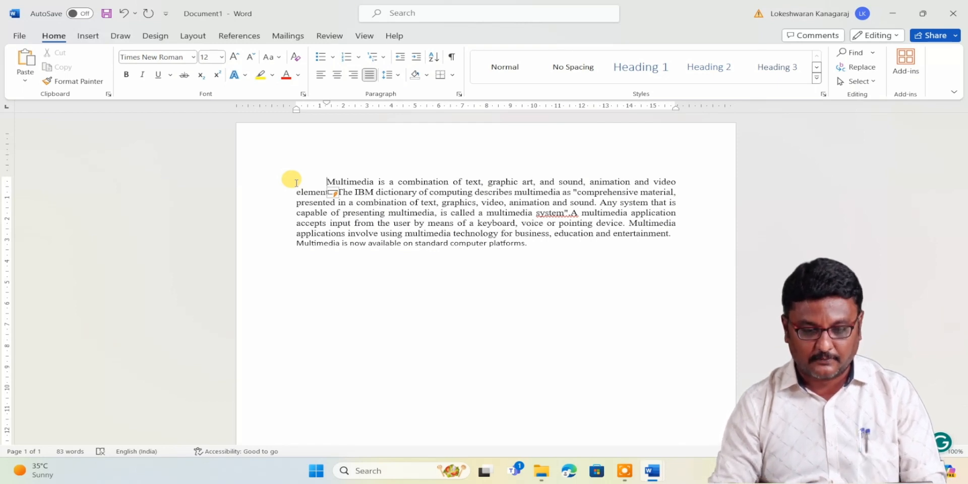
{"action": "key", "text": "BackSpace"}
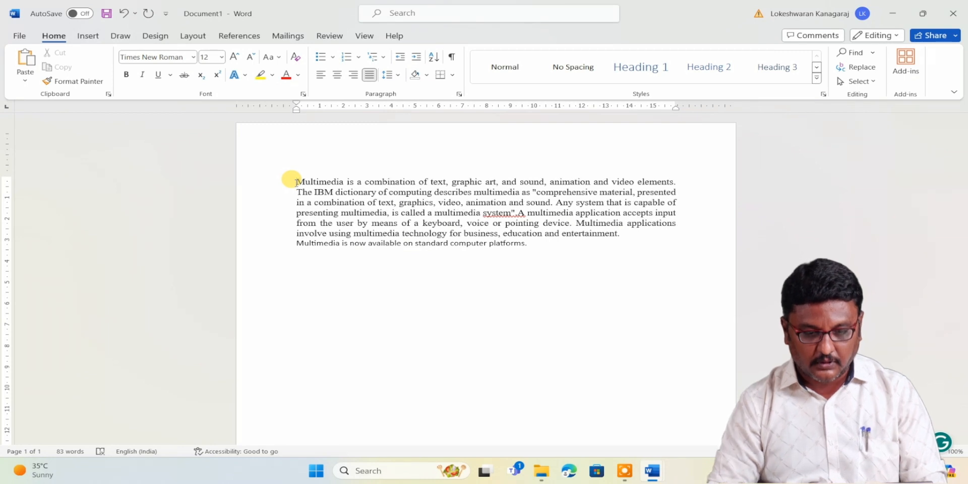
Step: Select all the multimedia text and set its line spacing to 1.15
{"action": "left_click", "coordinate": [398, 80]}
{"action": "left_click", "coordinate": [325, 143]}
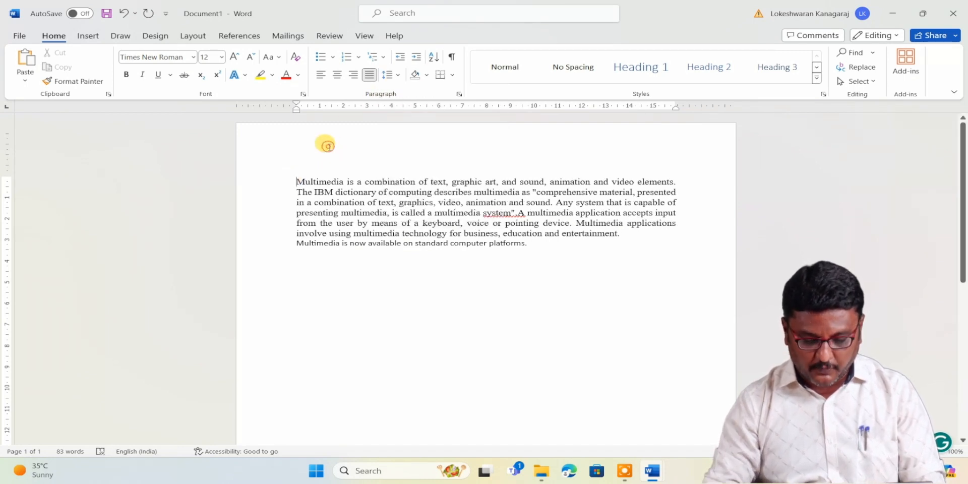
{"action": "key", "text": "shift+Down"}
{"action": "key", "text": "shift+Down"}
{"action": "key", "text": "shift+Down"}
{"action": "key", "text": "shift+Down"}
{"action": "key", "text": "shift+Down"}
{"action": "key", "text": "shift+Down"}
{"action": "key", "text": "shift+Down"}
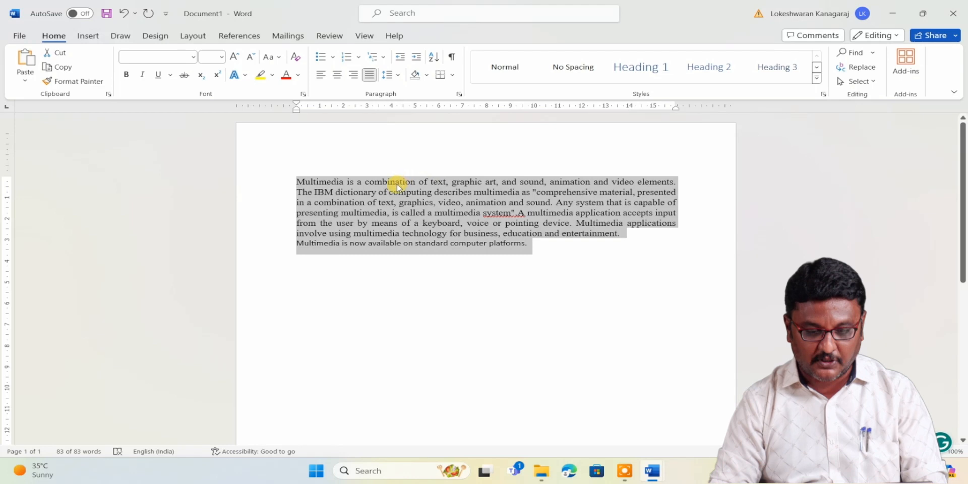
{"action": "left_click", "coordinate": [399, 76]}
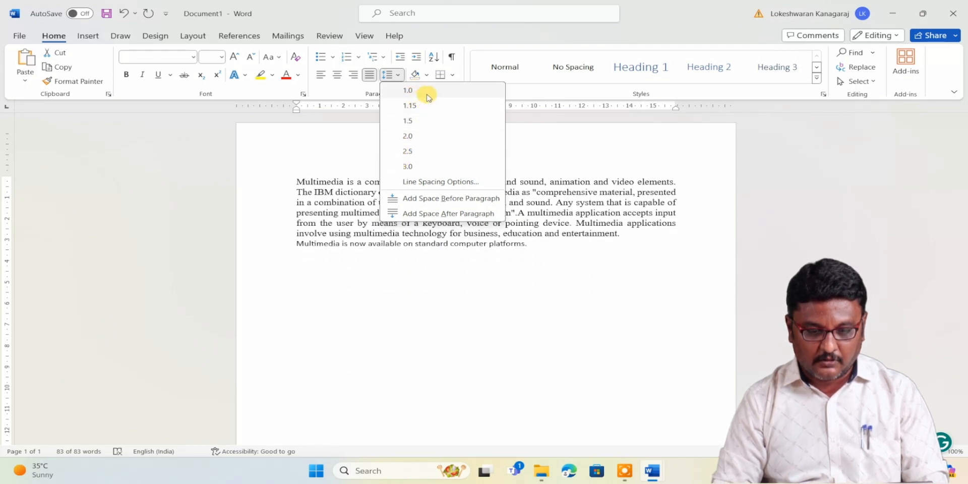
{"action": "left_click", "coordinate": [413, 106]}
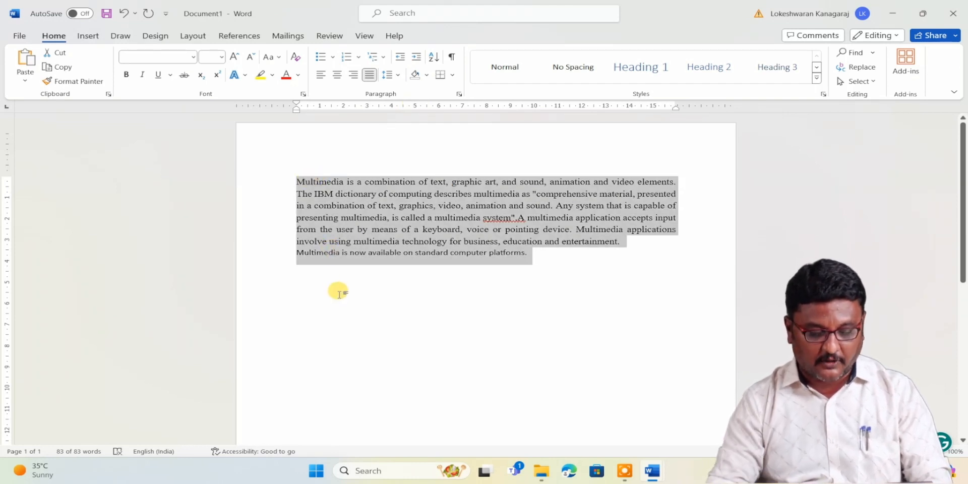
Step: Change the selected text's line spacing to 1.5, to 2.0 and back to 1.5, and check the line spacing options
{"action": "key", "text": "ctrl+5"}
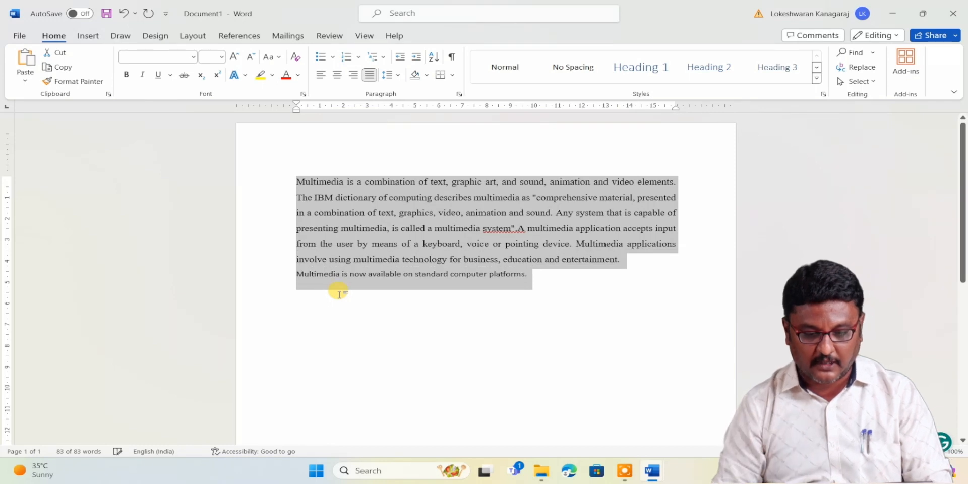
{"action": "key", "text": "ctrl+2"}
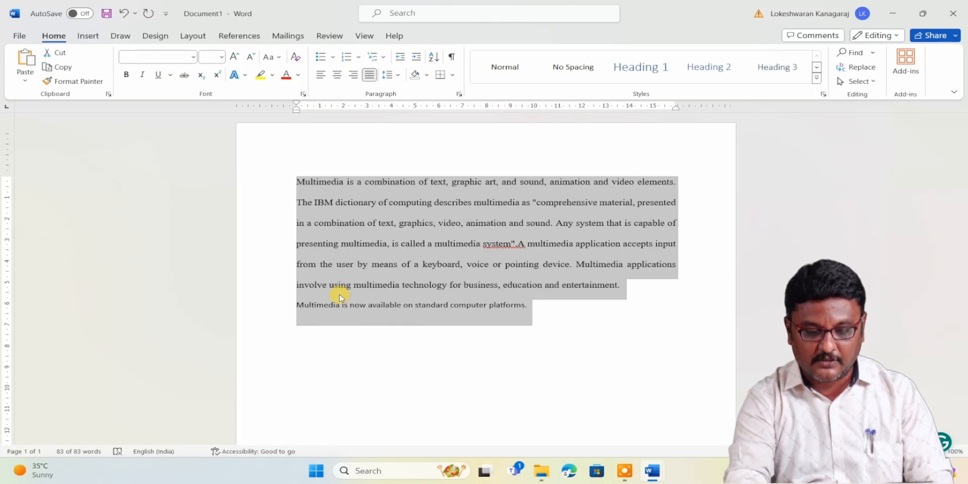
{"action": "key", "text": "ctrl+5"}
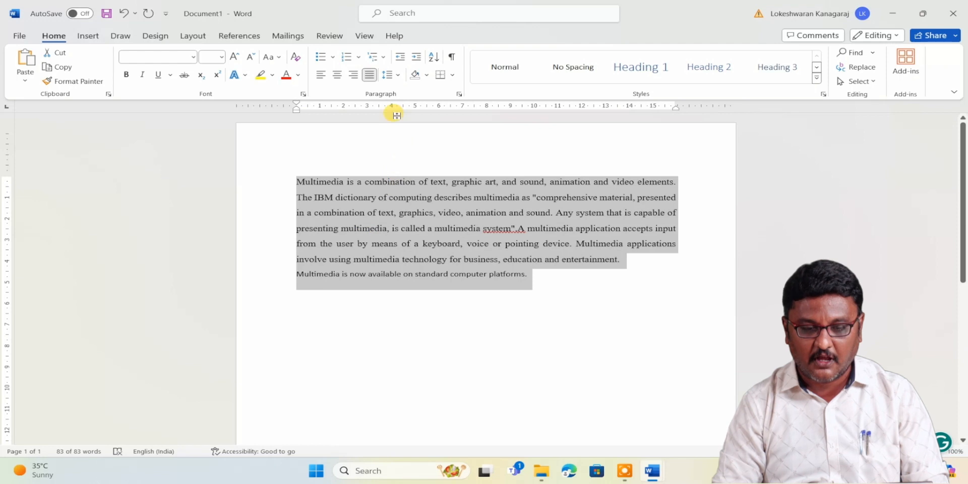
{"action": "left_click", "coordinate": [398, 75]}
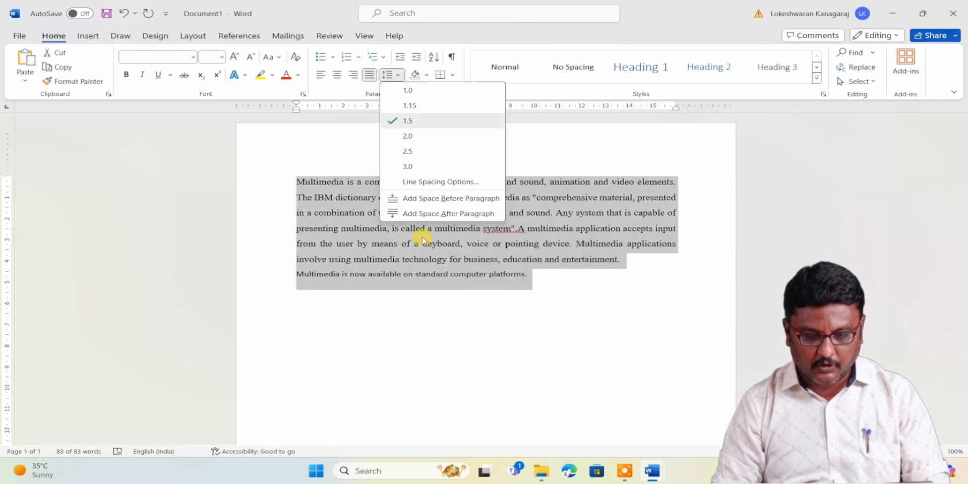
{"action": "left_click", "coordinate": [541, 286]}
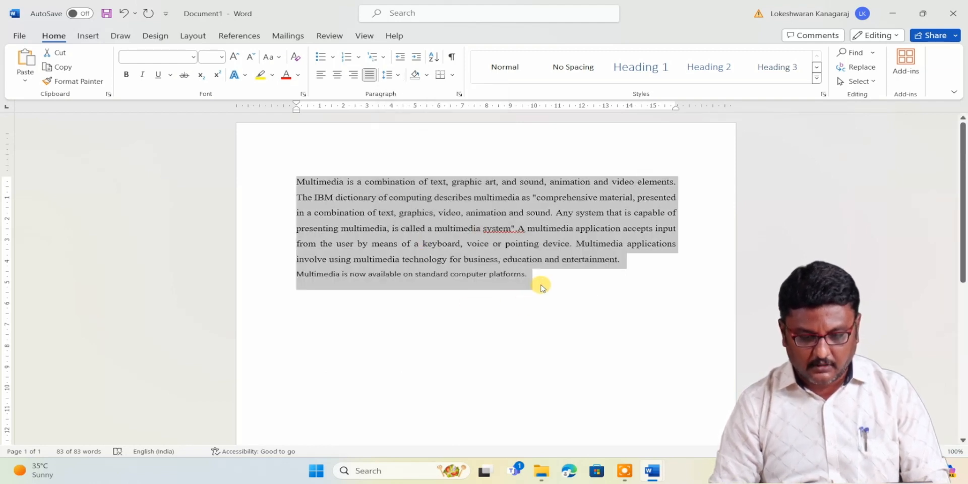
Step: Delete the last line, "Multimedia is now available on standard computer platforms.", from the multimedia text
{"action": "left_click", "coordinate": [542, 280]}
{"action": "key", "text": "BackSpace"}
{"action": "key", "text": "BackSpace"}
{"action": "key", "text": "BackSpace"}
{"action": "key", "text": "BackSpace"}
{"action": "key", "text": "BackSpace"}
{"action": "key", "text": "BackSpace"}
{"action": "key", "text": "BackSpace"}
{"action": "key", "text": "BackSpace"}
{"action": "key", "text": "BackSpace"}
{"action": "key", "text": "BackSpace"}
{"action": "key", "text": "BackSpace"}
{"action": "key", "text": "BackSpace"}
{"action": "key", "text": "BackSpace"}
{"action": "key", "text": "BackSpace"}
{"action": "key", "text": "BackSpace"}
{"action": "key", "text": "BackSpace"}
{"action": "key", "text": "BackSpace"}
{"action": "key", "text": "BackSpace"}
{"action": "key", "text": "BackSpace"}
{"action": "key", "text": "BackSpace"}
{"action": "key", "text": "BackSpace"}
{"action": "key", "text": "BackSpace"}
{"action": "key", "text": "BackSpace"}
{"action": "key", "text": "BackSpace"}
{"action": "key", "text": "BackSpace"}
{"action": "key", "text": "BackSpace"}
{"action": "key", "text": "BackSpace"}
{"action": "key", "text": "BackSpace"}
{"action": "key", "text": "BackSpace"}
{"action": "key", "text": "BackSpace"}
{"action": "key", "text": "BackSpace"}
{"action": "key", "text": "BackSpace"}
{"action": "key", "text": "BackSpace"}
{"action": "key", "text": "BackSpace"}
{"action": "key", "text": "BackSpace"}
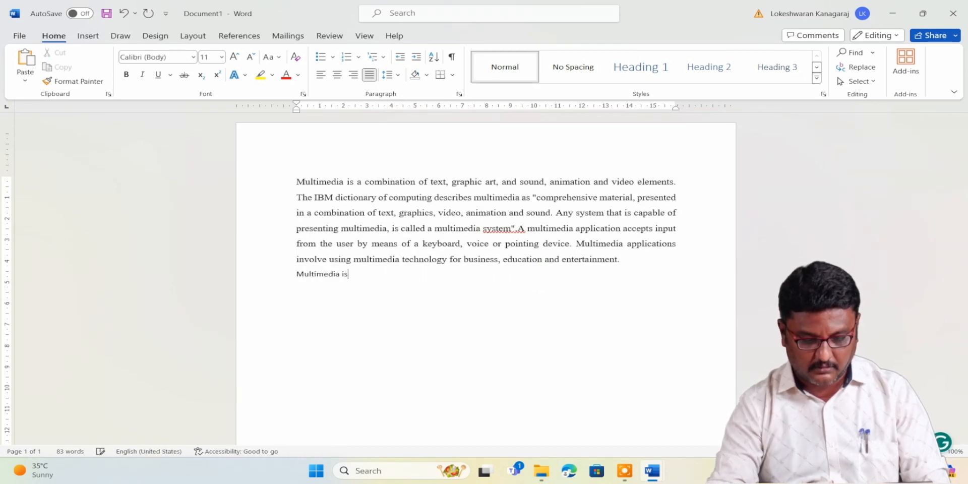
{"action": "key", "text": "BackSpace"}
{"action": "key", "text": "BackSpace"}
{"action": "key", "text": "BackSpace"}
{"action": "key", "text": "BackSpace"}
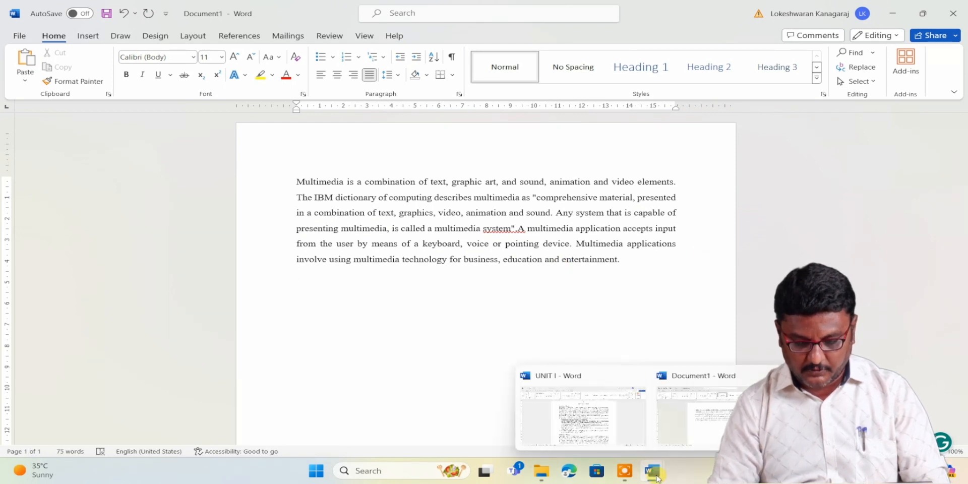
Step: Switch to the UNIT I document and copy the paragraph under "Multimedia Elements", from "High-impact multimedia applications" through "or a spreadsheet."
{"action": "mouse_move", "coordinate": [652, 471]}
{"action": "left_click", "coordinate": [603, 427]}
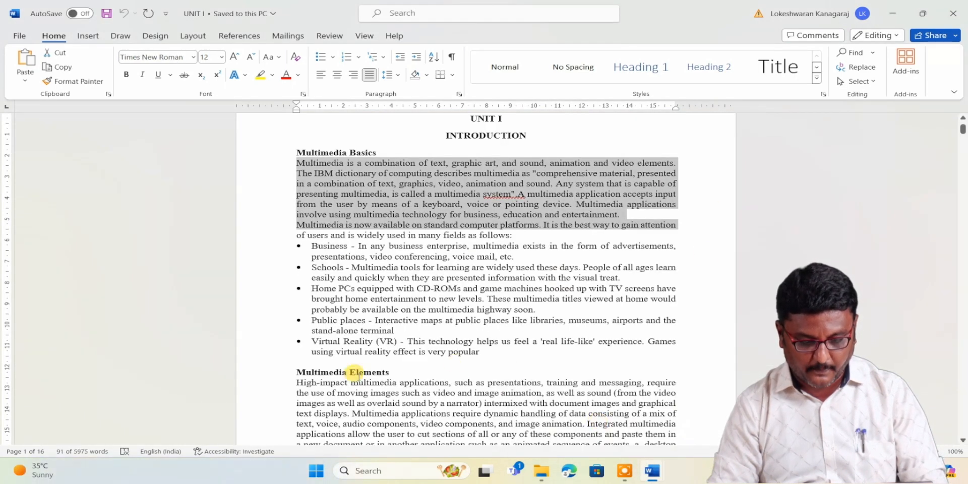
{"action": "left_click", "coordinate": [297, 381]}
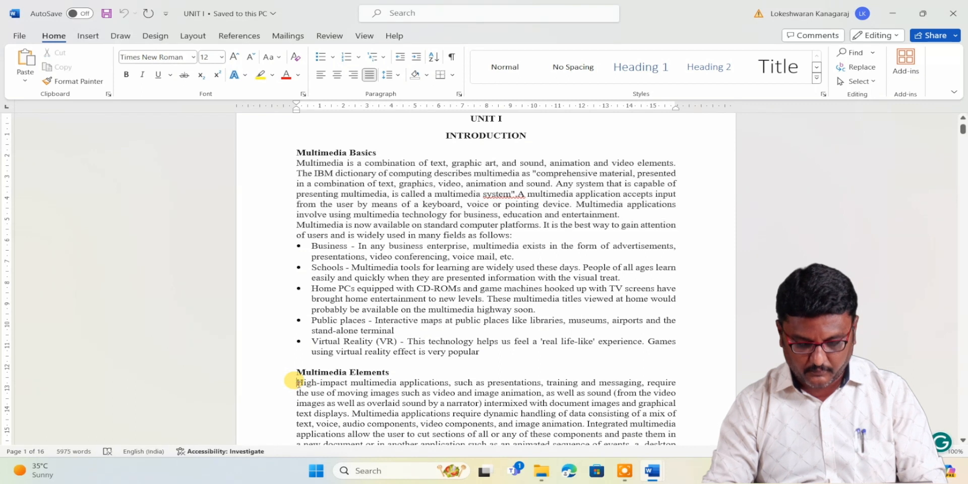
{"action": "key", "text": "shift+Down"}
{"action": "key", "text": "shift+Down"}
{"action": "key", "text": "shift+Down"}
{"action": "key", "text": "shift+Down"}
{"action": "key", "text": "shift+Down"}
{"action": "key", "text": "shift+Down"}
{"action": "key", "text": "shift+Down"}
{"action": "key", "text": "shift+Down"}
{"action": "key", "text": "shift+Down"}
{"action": "key", "text": "shift+Down"}
{"action": "key", "text": "shift+Up"}
{"action": "key", "text": "shift+Up"}
{"action": "key", "text": "ctrl+c"}
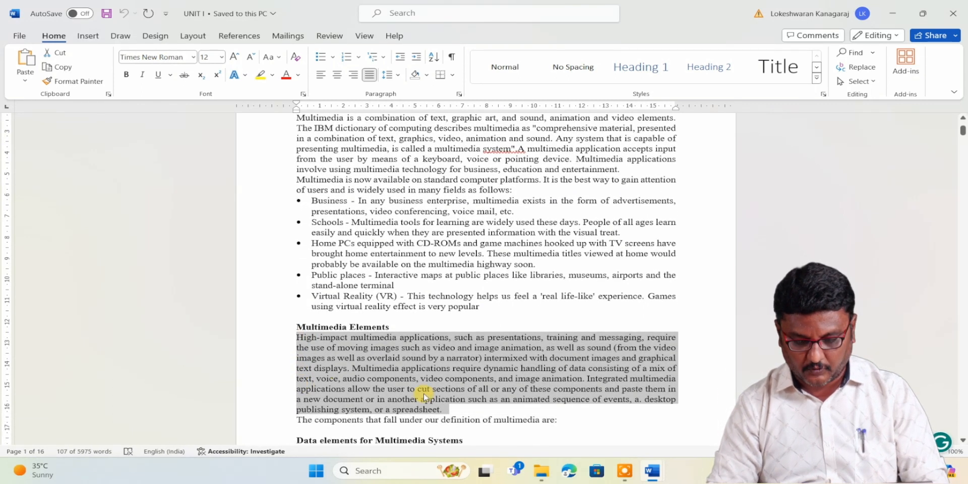
Step: Return to Document1 and paste the copied paragraph below the existing multimedia paragraph
{"action": "mouse_move", "coordinate": [645, 478]}
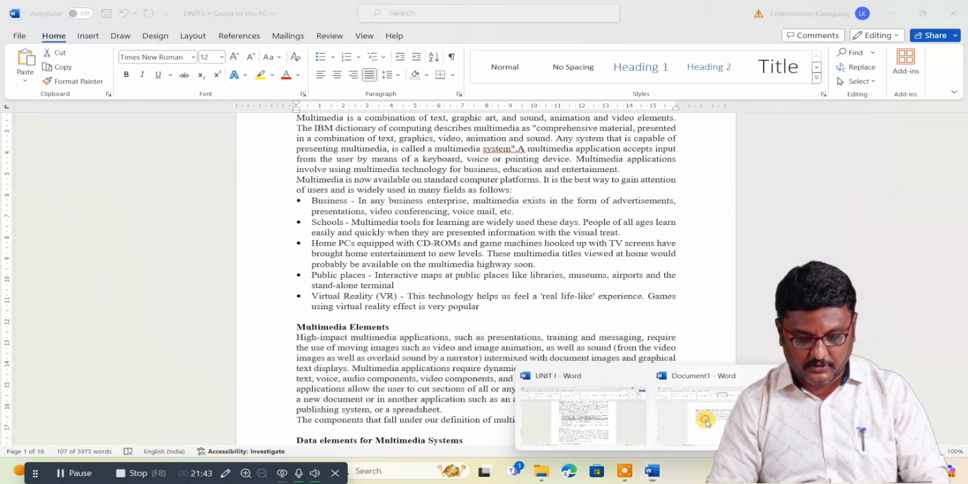
{"action": "left_click", "coordinate": [801, 396]}
{"action": "key", "text": "ctrl+v"}
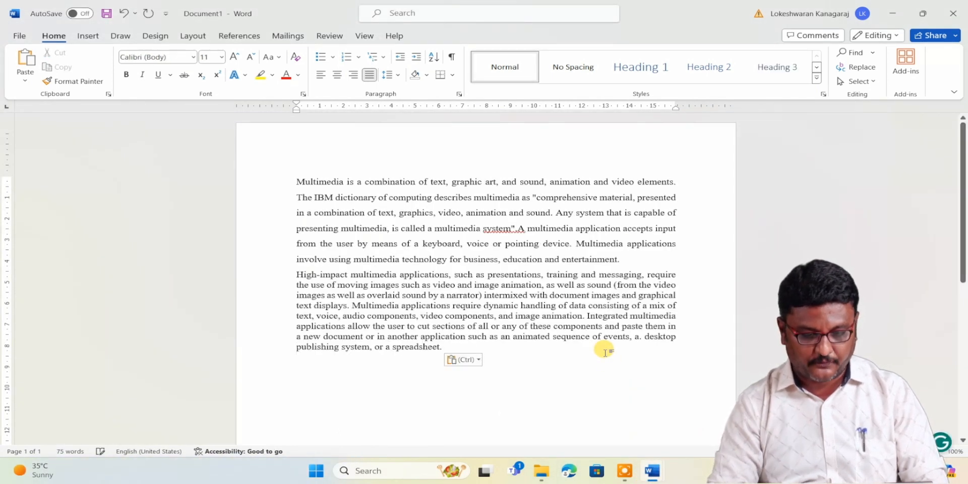
Step: Set the pasted "High-impact" paragraph's line spacing to 1.5 and indent its first line by one tab
{"action": "left_click", "coordinate": [297, 273]}
{"action": "key", "text": "shift+Down"}
{"action": "key", "text": "shift+Down"}
{"action": "key", "text": "shift+Down"}
{"action": "key", "text": "shift+Down"}
{"action": "key", "text": "shift+Down"}
{"action": "key", "text": "shift+Down"}
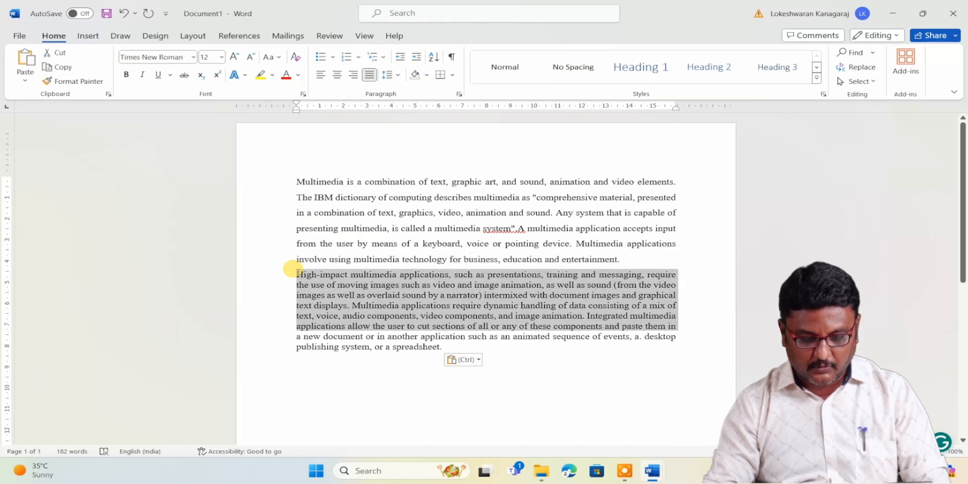
{"action": "key", "text": "shift+Down"}
{"action": "key", "text": "shift+Down"}
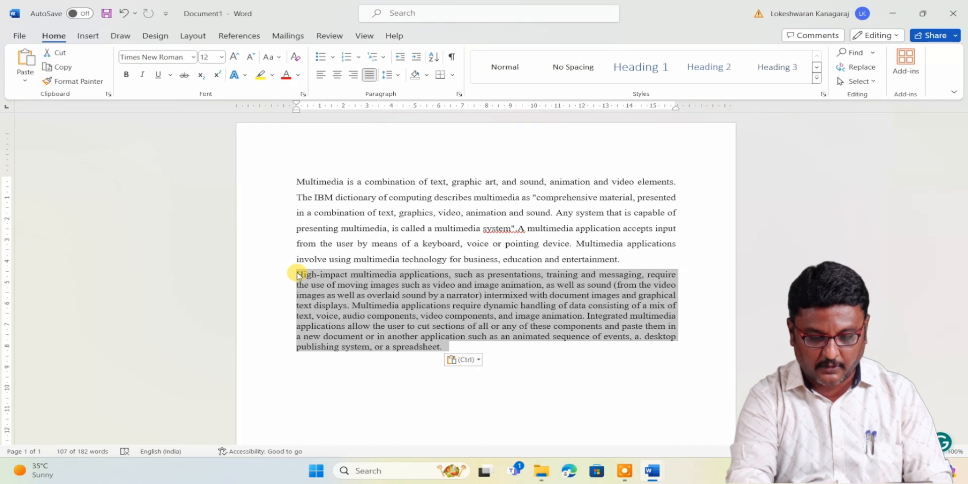
{"action": "key", "text": "ctrl+5"}
{"action": "left_click", "coordinate": [298, 275]}
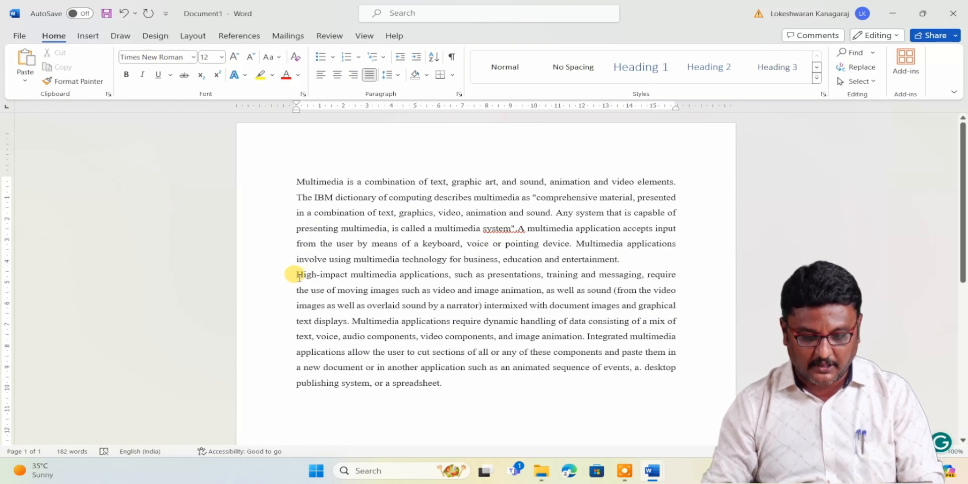
{"action": "key", "text": "Tab"}
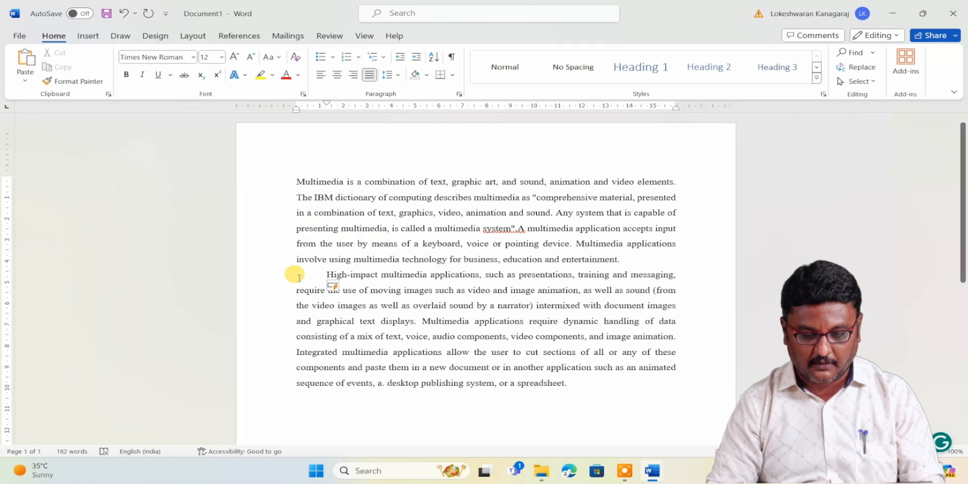
Step: Add space after the first paragraph, which ends with "education and entertainment."
{"action": "left_click", "coordinate": [625, 261]}
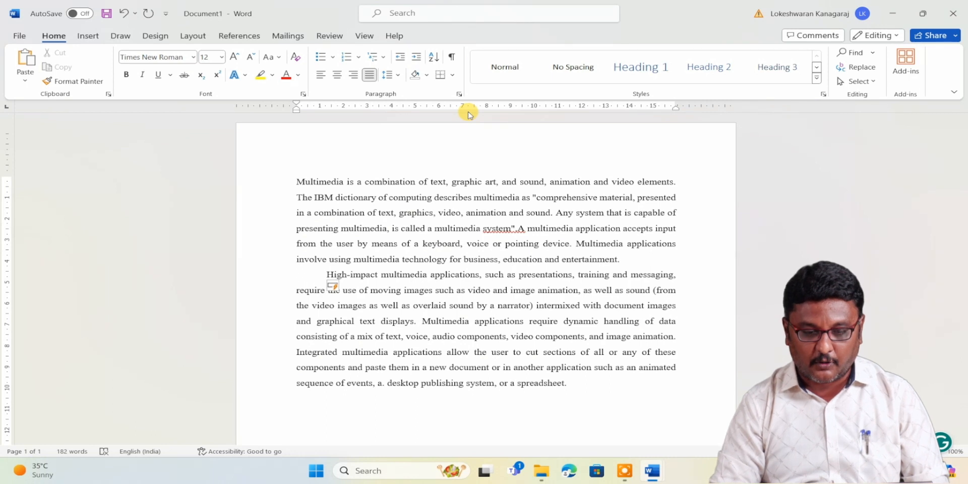
{"action": "left_click", "coordinate": [399, 76]}
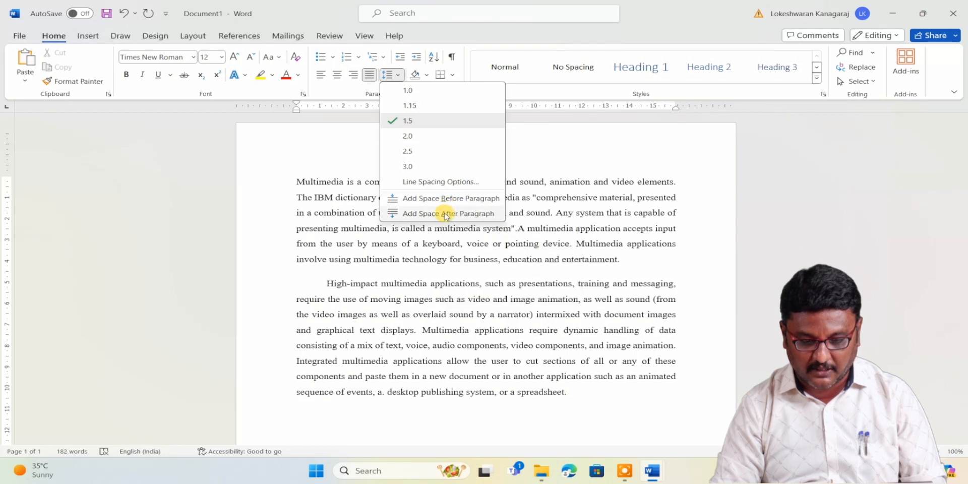
{"action": "left_click", "coordinate": [676, 390]}
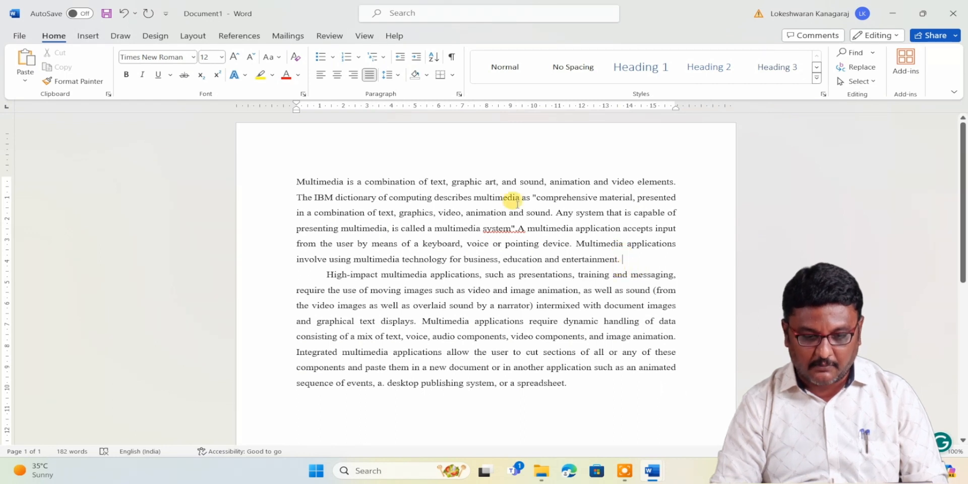
{"action": "left_click", "coordinate": [398, 75]}
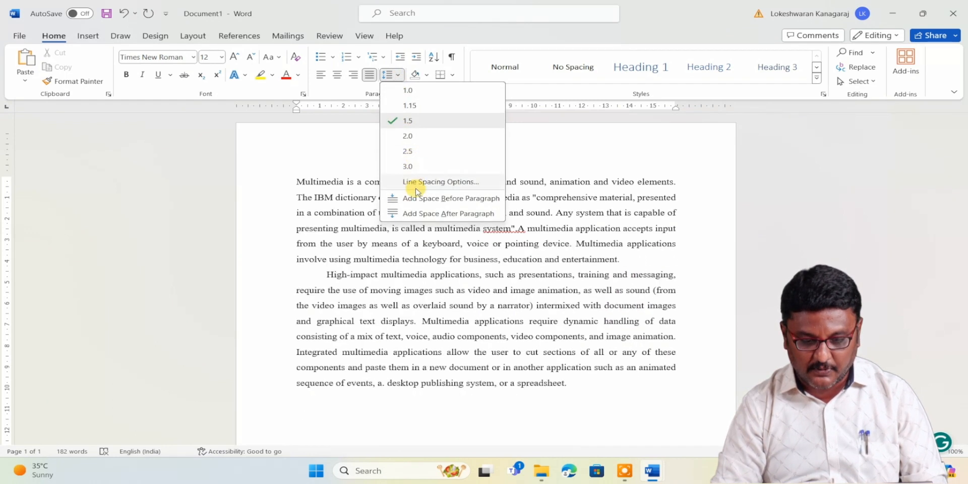
{"action": "left_click", "coordinate": [430, 214]}
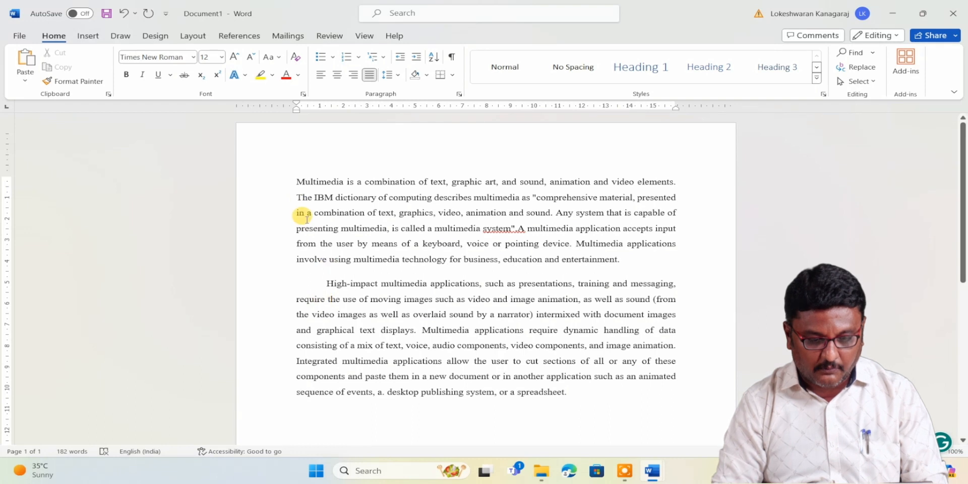
Step: Select the word "Multimedia" at the start of the first paragraph, enlarge its font in steps and reduce it back to 12
{"action": "left_click", "coordinate": [296, 182]}
{"action": "key", "text": "shift+Right"}
{"action": "key", "text": "shift+Right"}
{"action": "key", "text": "shift+Right"}
{"action": "key", "text": "shift+Right"}
{"action": "key", "text": "shift+Right"}
{"action": "key", "text": "shift+Right"}
{"action": "key", "text": "shift+Right"}
{"action": "key", "text": "shift+Right"}
{"action": "key", "text": "shift+Right"}
{"action": "key", "text": "shift+Right"}
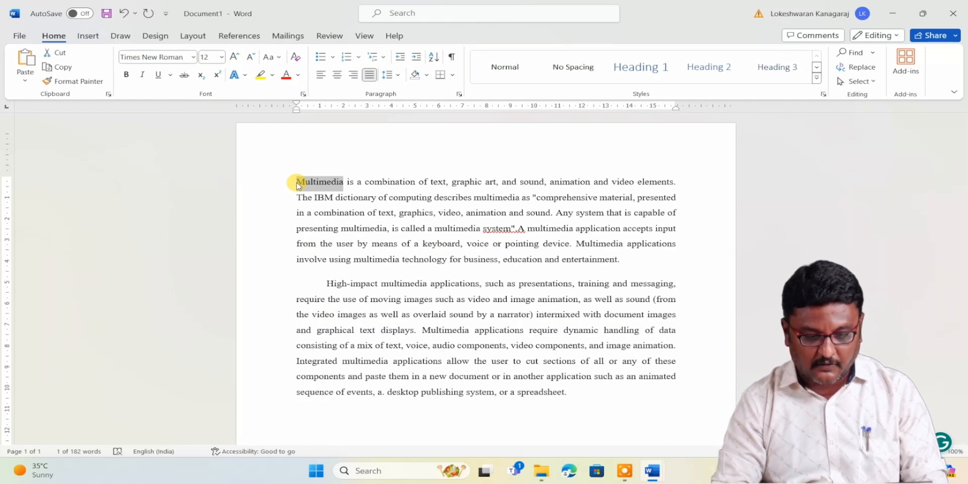
{"action": "key", "text": "ctrl+shift+period"}
{"action": "key", "text": "ctrl+shift+period"}
{"action": "key", "text": "ctrl+shift+period"}
{"action": "key", "text": "ctrl+shift+period"}
{"action": "key", "text": "ctrl+shift+period"}
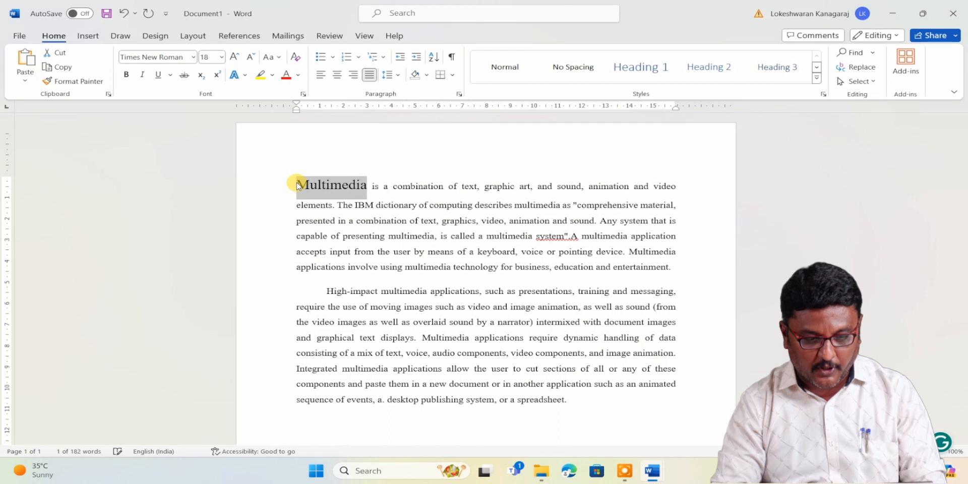
{"action": "key", "text": "ctrl+shift+period"}
{"action": "key", "text": "ctrl+shift+period"}
{"action": "key", "text": "ctrl+shift+comma"}
{"action": "key", "text": "ctrl+shift+comma"}
{"action": "key", "text": "ctrl+shift+comma"}
{"action": "key", "text": "ctrl+shift+comma"}
{"action": "key", "text": "ctrl+shift+comma"}
{"action": "key", "text": "ctrl+shift+comma"}
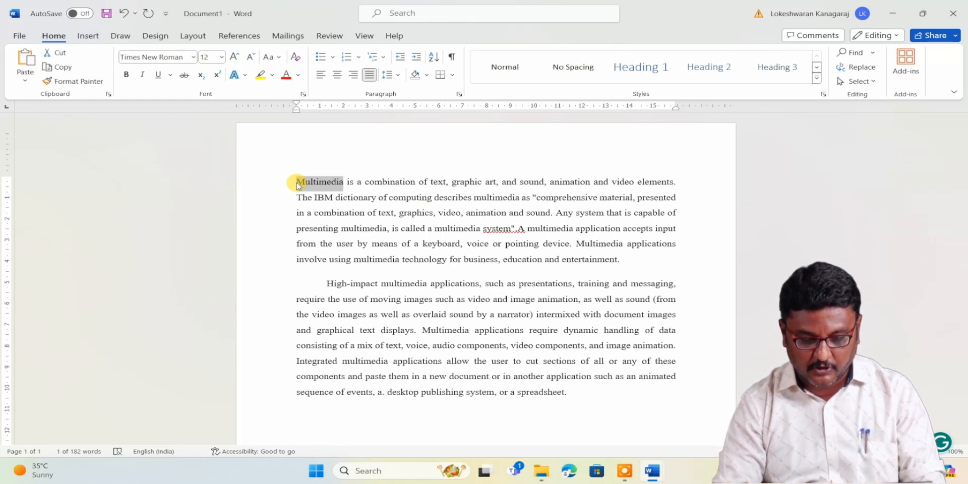
Step: Enlarge the selected word "Multimedia" in steps past font size 28 and shrink it in steps to 16
{"action": "key", "text": "ctrl+shift+period"}
{"action": "key", "text": "ctrl+shift+period"}
{"action": "key", "text": "ctrl+shift+period"}
{"action": "key", "text": "ctrl+shift+period"}
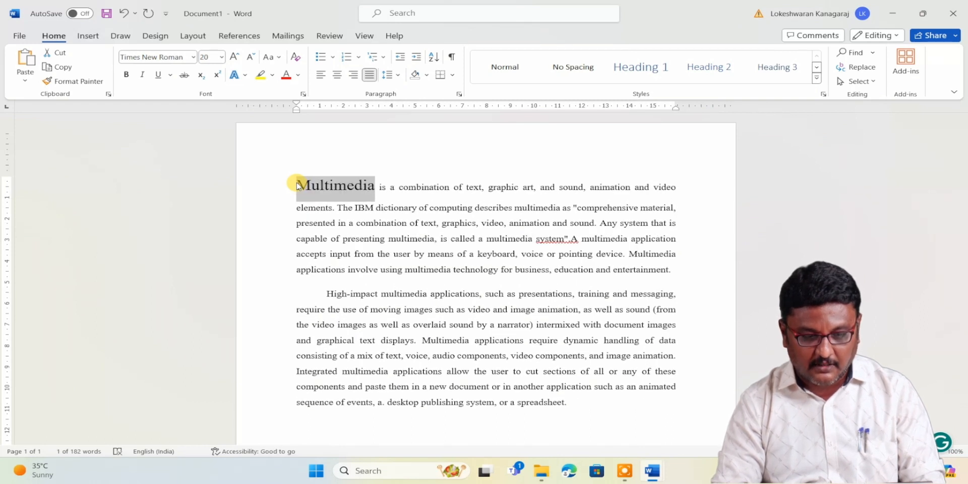
{"action": "key", "text": "ctrl+shift+period"}
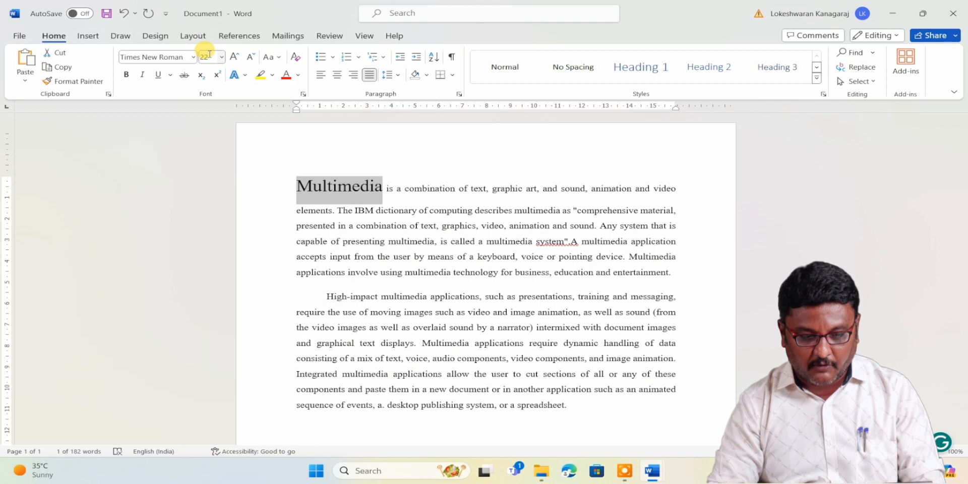
{"action": "key", "text": "ctrl+shift+period"}
{"action": "key", "text": "ctrl+shift+period"}
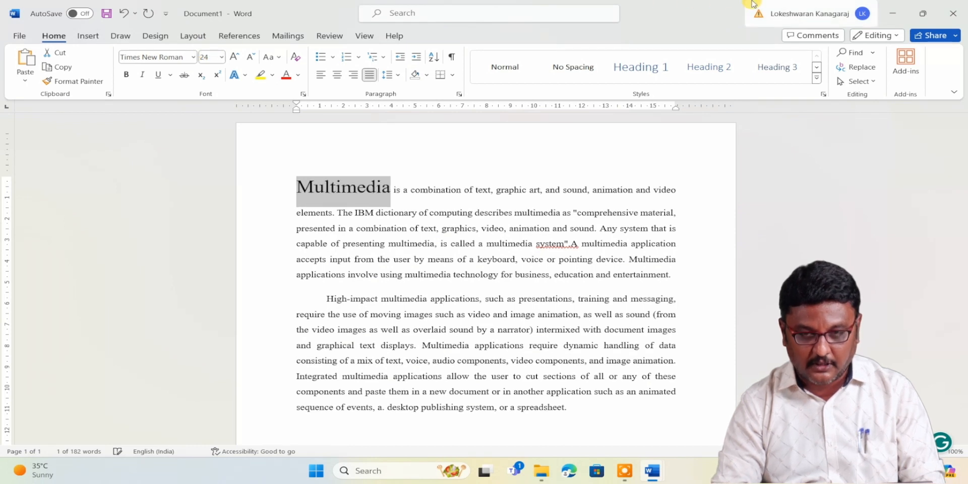
{"action": "key", "text": "ctrl+shift+period"}
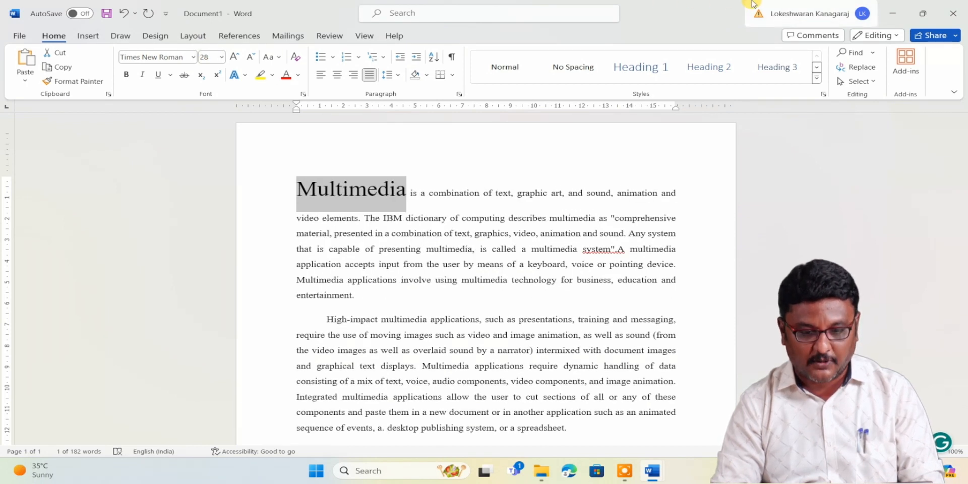
{"action": "key", "text": "ctrl+shift+period"}
{"action": "key", "text": "ctrl+shift+period"}
{"action": "key", "text": "ctrl+shift+comma"}
{"action": "key", "text": "ctrl+shift+comma"}
{"action": "key", "text": "ctrl+shift+comma"}
{"action": "key", "text": "ctrl+shift+comma"}
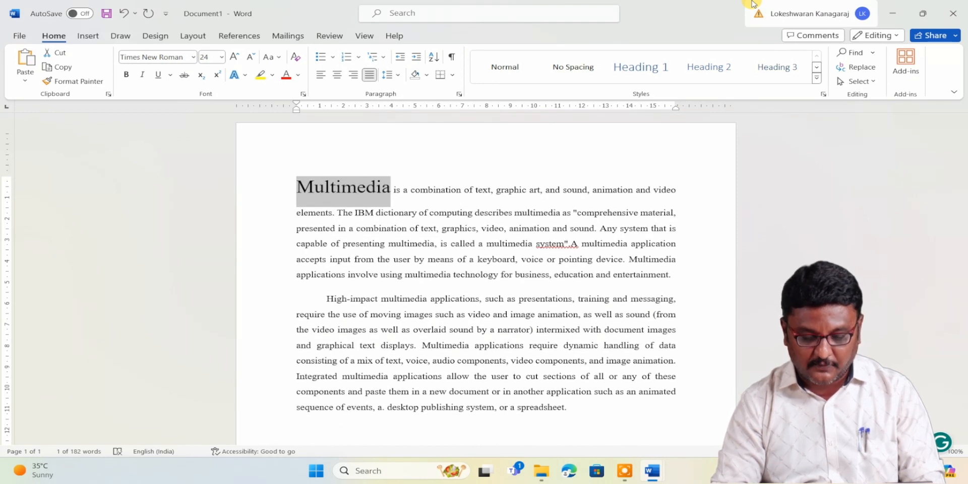
{"action": "key", "text": "ctrl+shift+comma"}
{"action": "key", "text": "ctrl+shift+comma"}
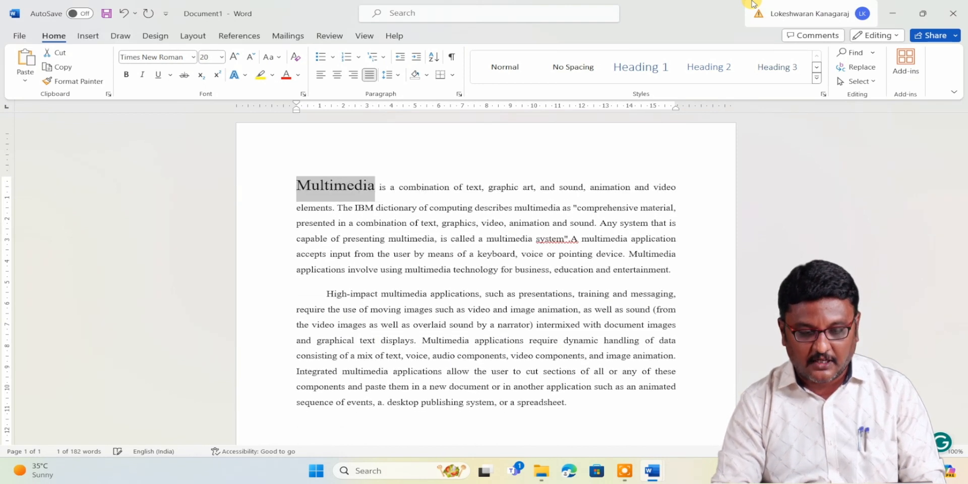
{"action": "key", "text": "ctrl+shift+comma"}
{"action": "key", "text": "ctrl+shift+comma"}
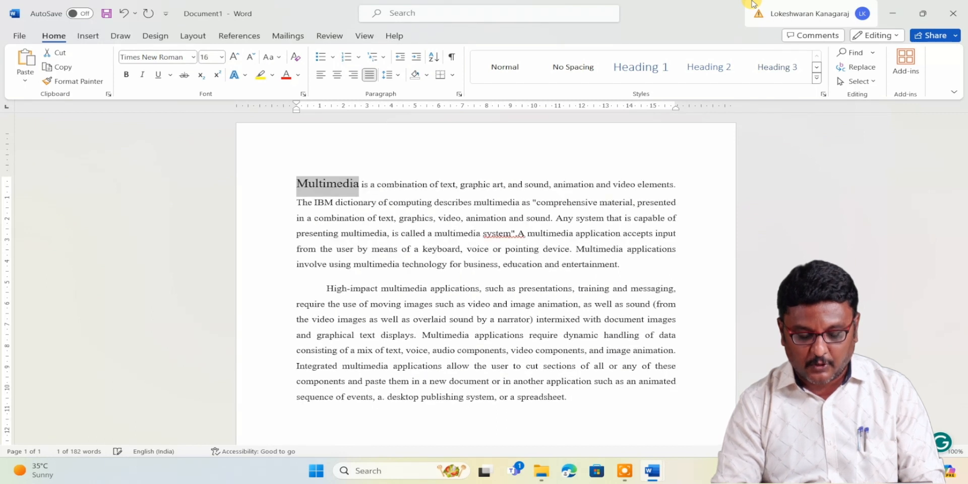
Step: Enlarge the selected word "Multimedia" by a few font sizes, reduce it to 16 again and deselect it
{"action": "key", "text": "ctrl+shift+period"}
{"action": "key", "text": "ctrl+shift+period"}
{"action": "key", "text": "ctrl+shift+period"}
{"action": "key", "text": "ctrl+shift+comma"}
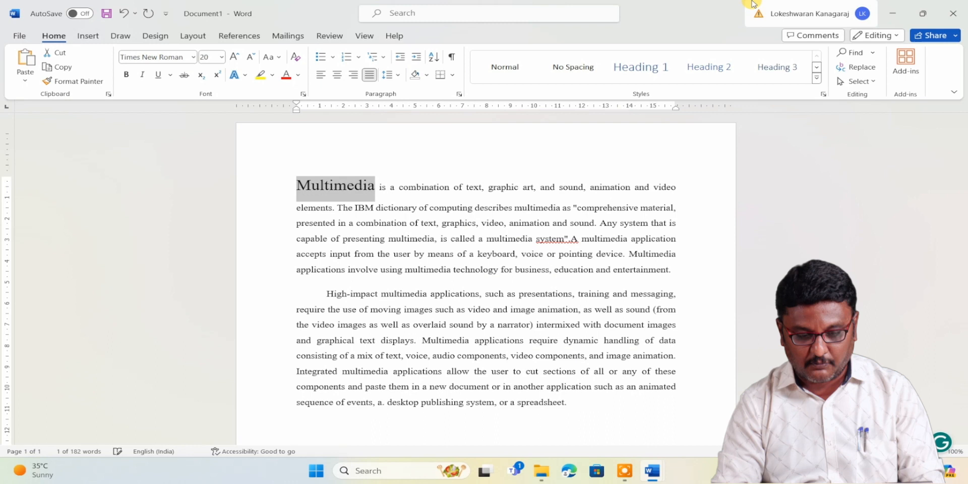
{"action": "key", "text": "ctrl+shift+comma"}
{"action": "key", "text": "ctrl+shift+comma"}
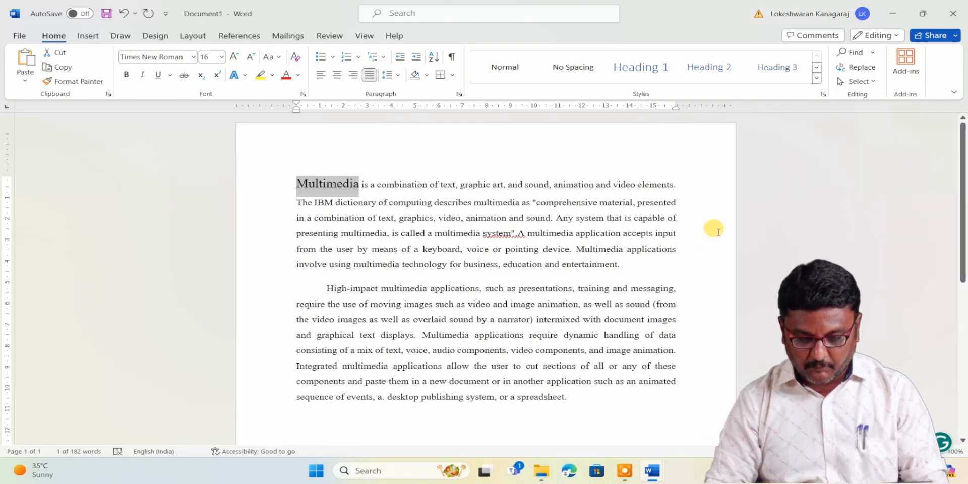
{"action": "left_click", "coordinate": [634, 266]}
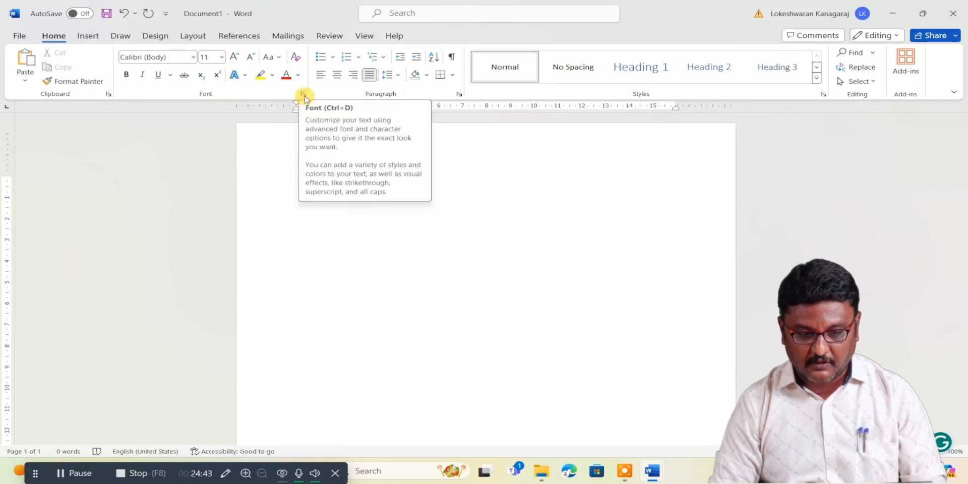
Step: Open the Font dialog on the blank page, look at its basic and advanced settings, and close it without changes
{"action": "left_click", "coordinate": [410, 245]}
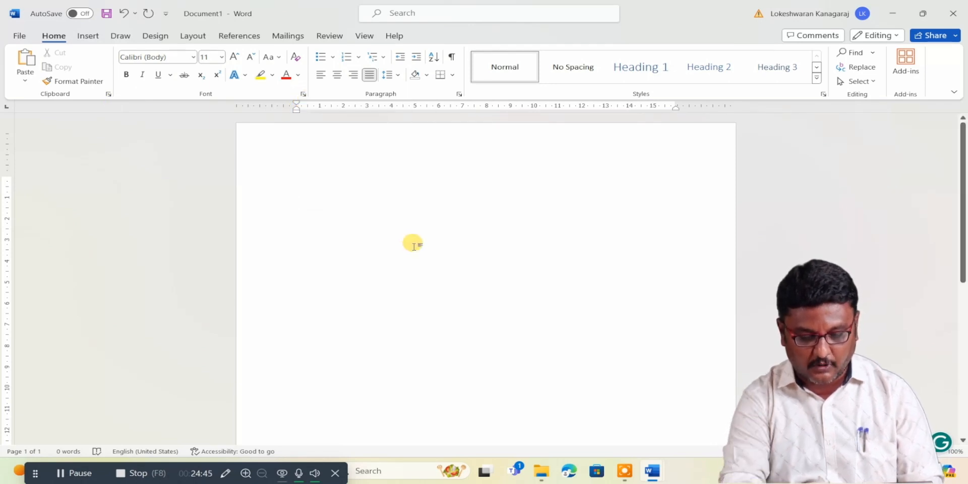
{"action": "key", "text": "ctrl+d"}
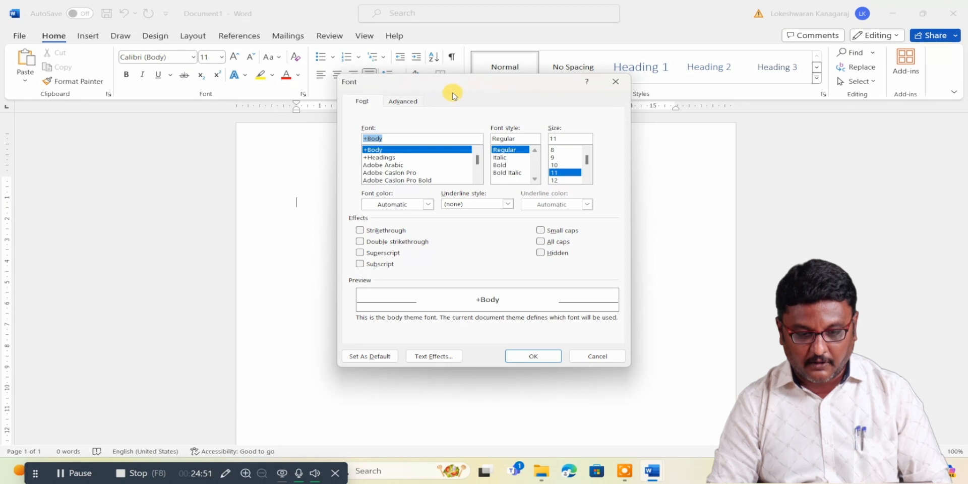
{"action": "left_click_drag", "start_coordinate": [455, 84], "coordinate": [637, 129]}
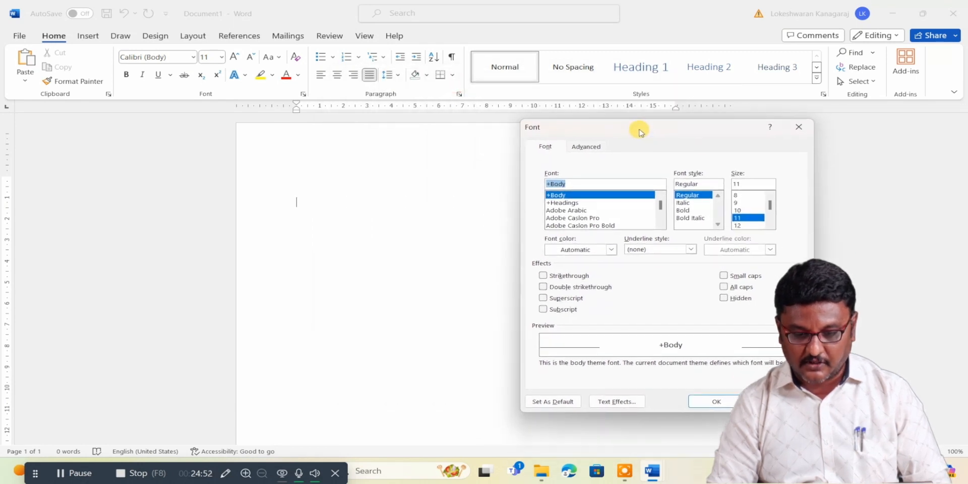
{"action": "left_click", "coordinate": [595, 147]}
{"action": "left_click", "coordinate": [557, 148]}
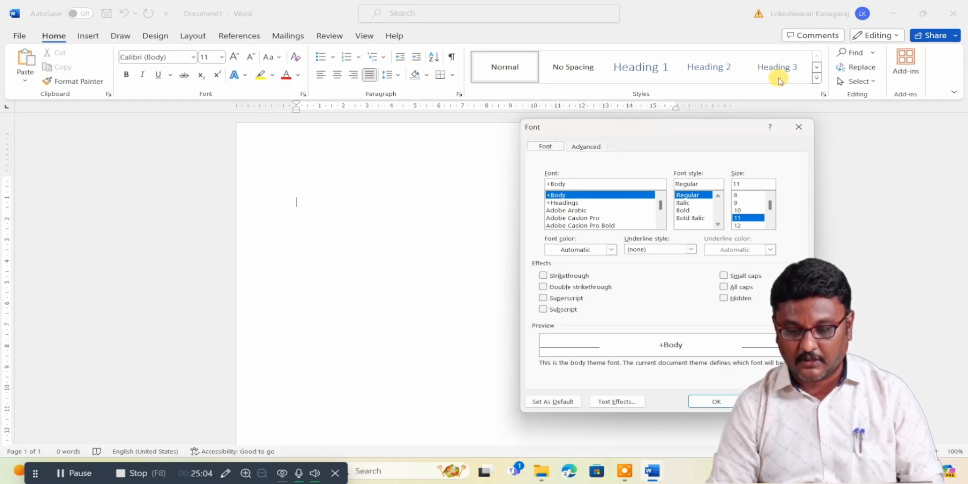
{"action": "left_click", "coordinate": [799, 127]}
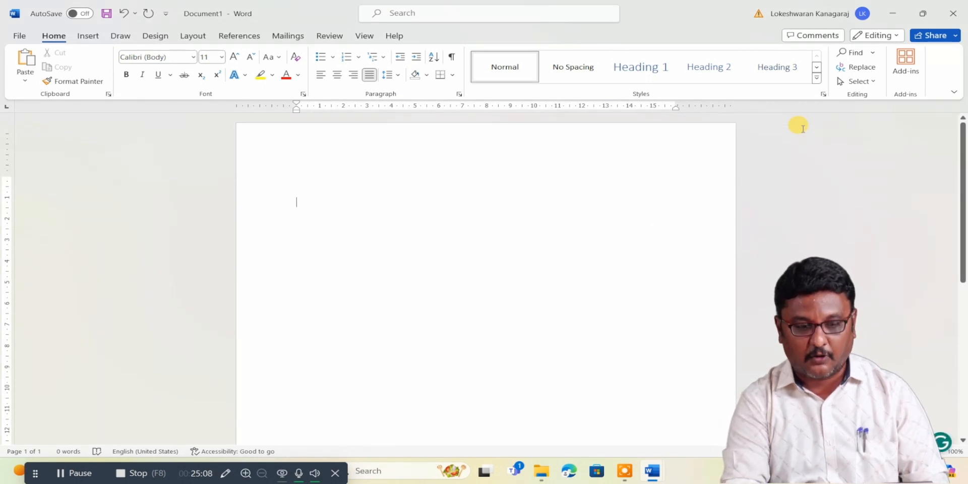
Step: Reopen and close the Font dialog, and view the Paragraph dialog's indent and spacing settings without changing them
{"action": "key", "text": "ctrl+d"}
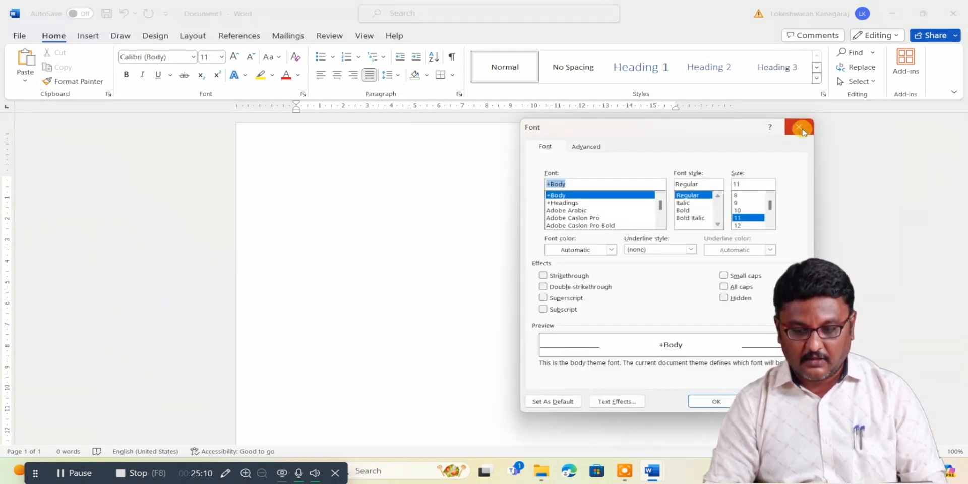
{"action": "left_click", "coordinate": [801, 131]}
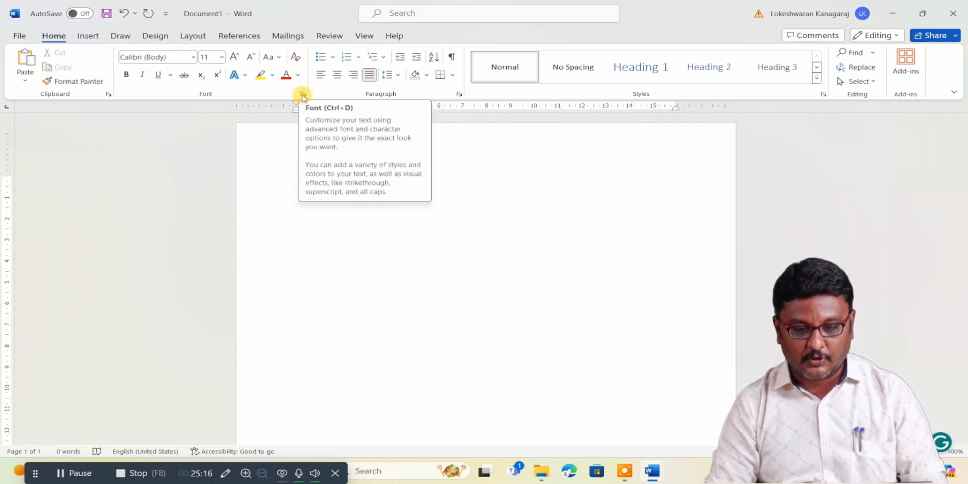
{"action": "left_click", "coordinate": [458, 94]}
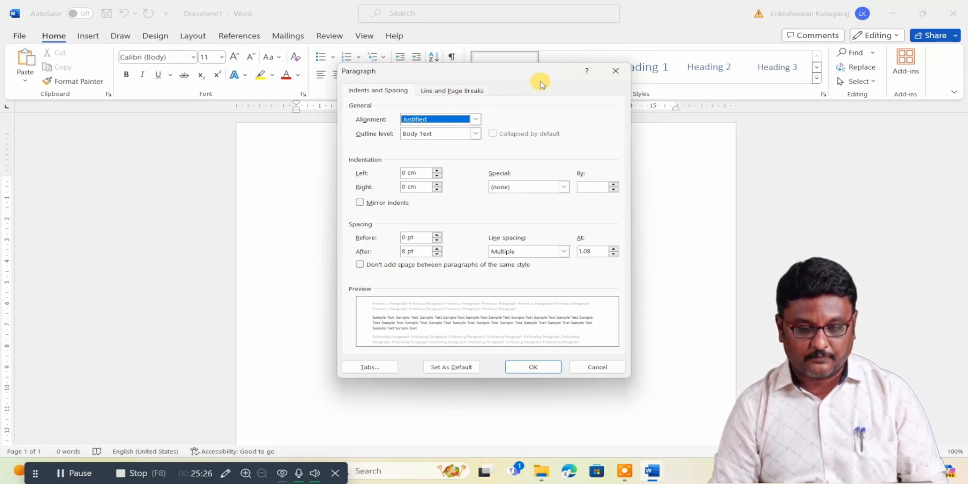
{"action": "left_click", "coordinate": [600, 367]}
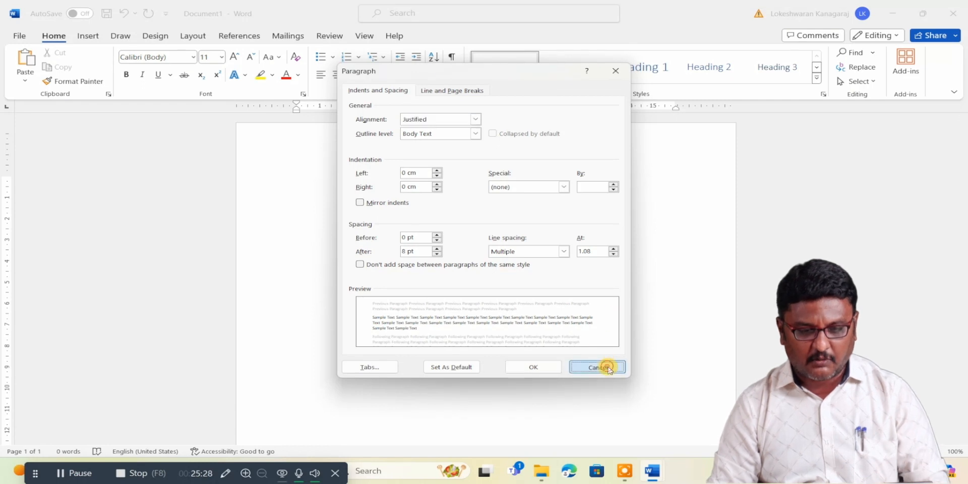